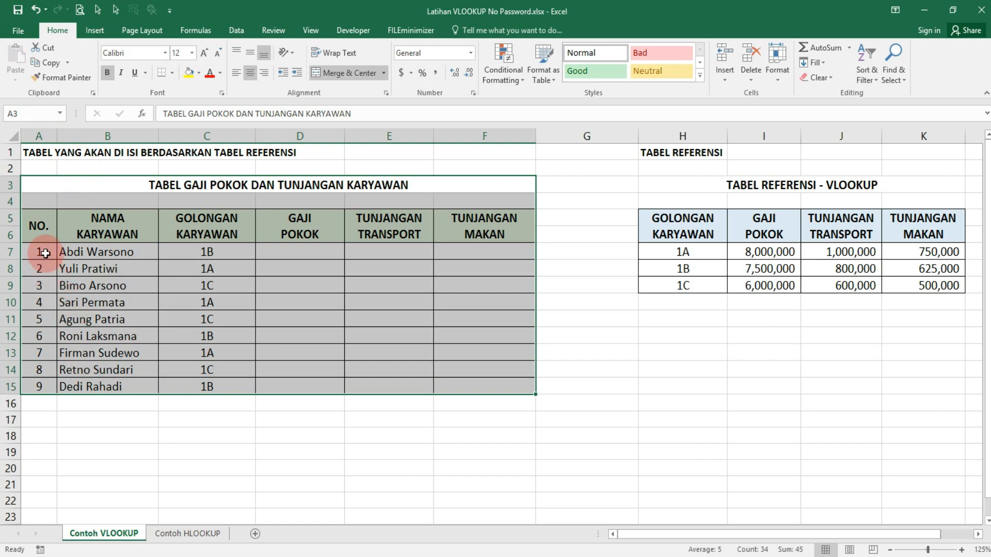
Review each column heading of the employee base salary and allowance table, from NO. to TUNJANGAN MAKAN
{"action": "left_click", "coordinate": [35, 236]}
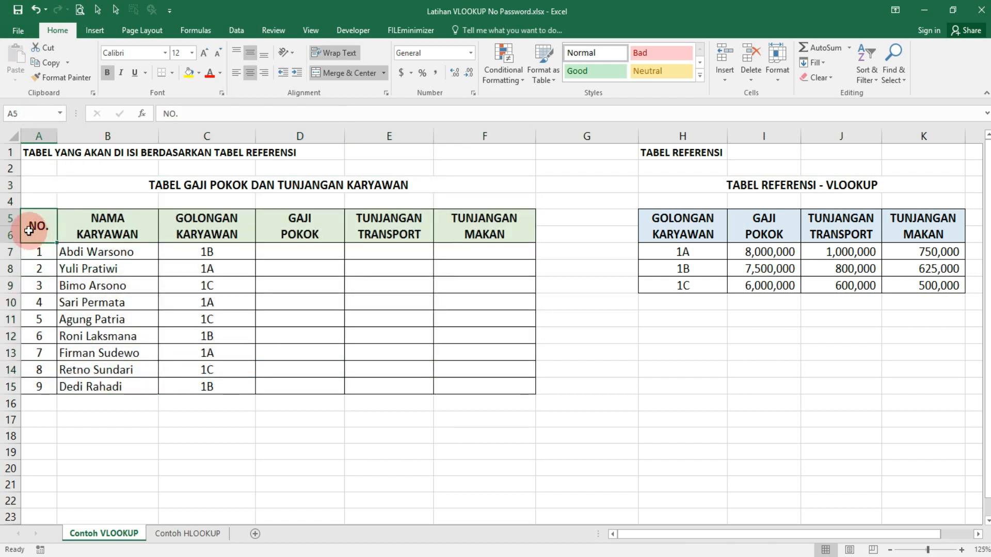
{"action": "left_click", "coordinate": [66, 232]}
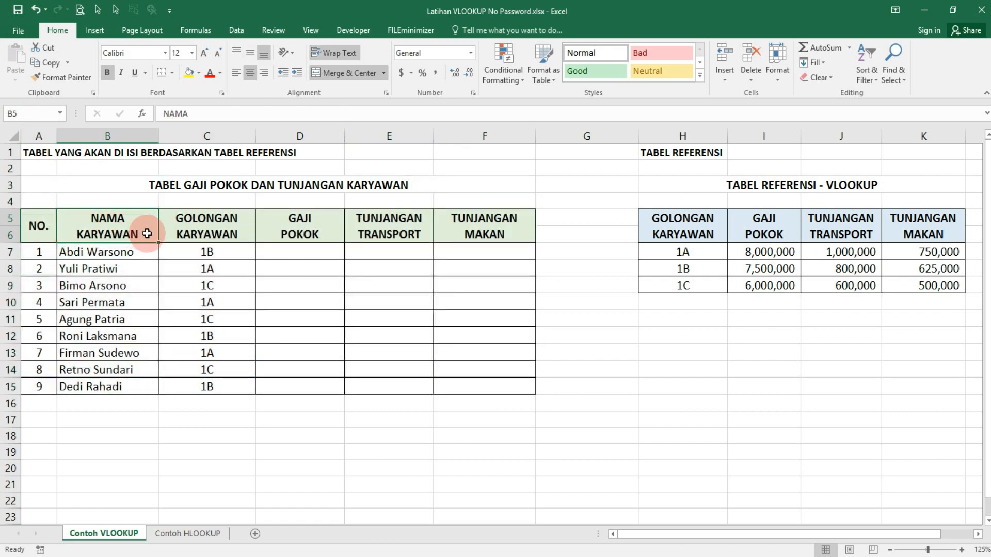
{"action": "left_click", "coordinate": [164, 228]}
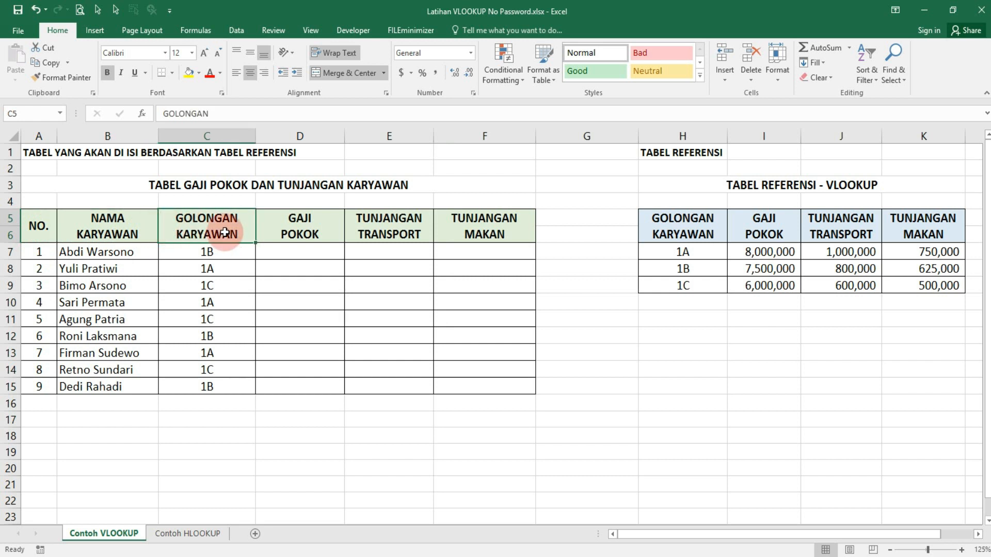
{"action": "left_click", "coordinate": [269, 228]}
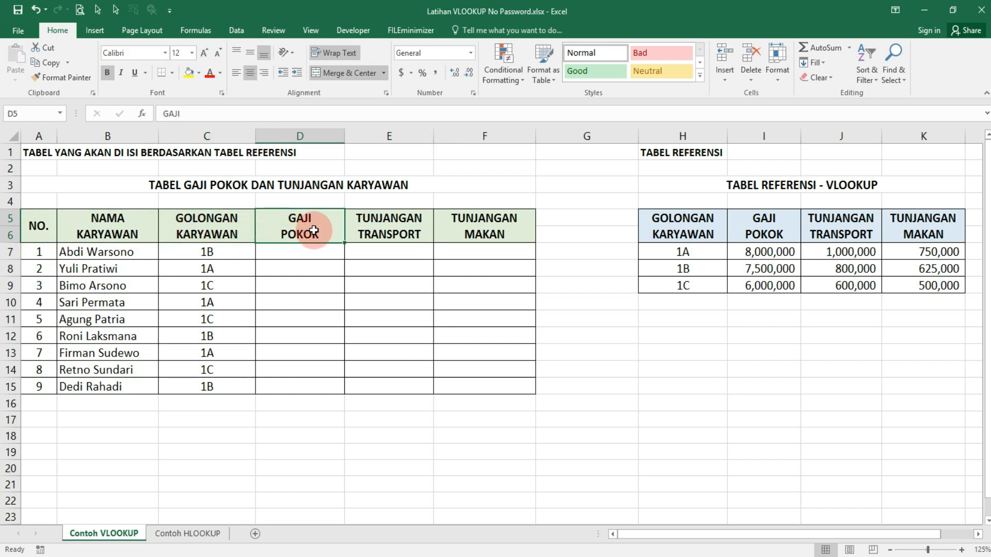
{"action": "left_click", "coordinate": [353, 230]}
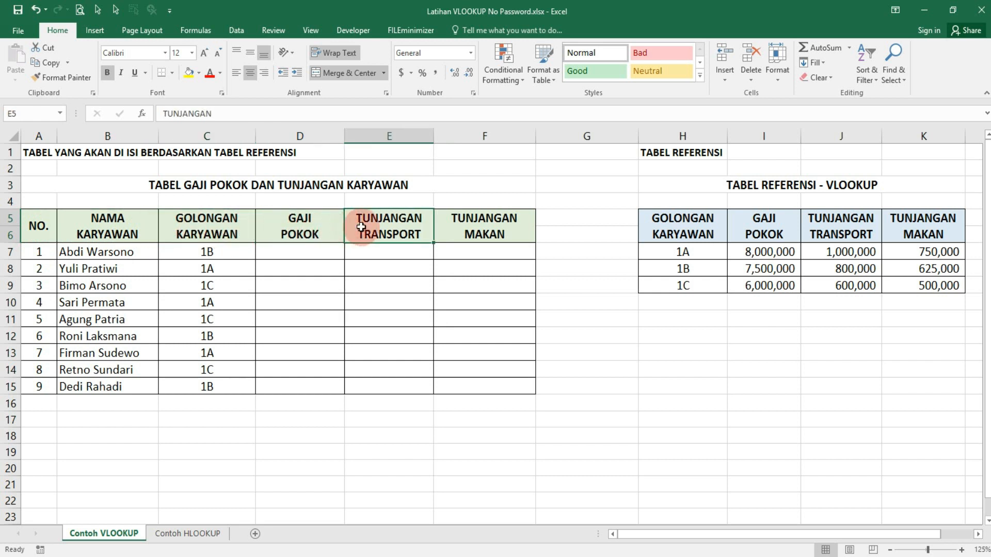
{"action": "left_click", "coordinate": [448, 228]}
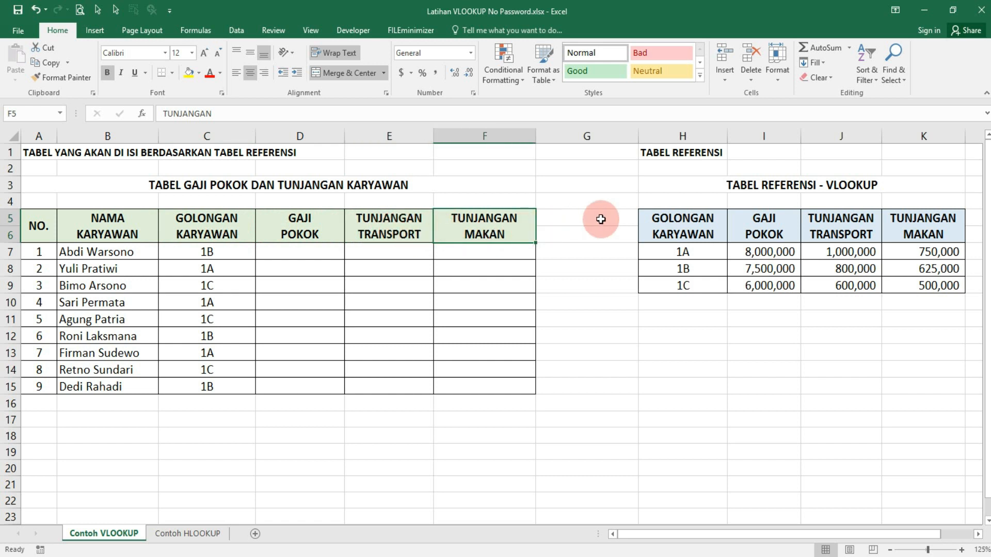
Examine the VLOOKUP reference table's headings and rows alongside the blank salary and allowance cells D7:F15
{"action": "left_click", "coordinate": [689, 188]}
{"action": "left_click_drag", "start_coordinate": [690, 187], "coordinate": [693, 289]}
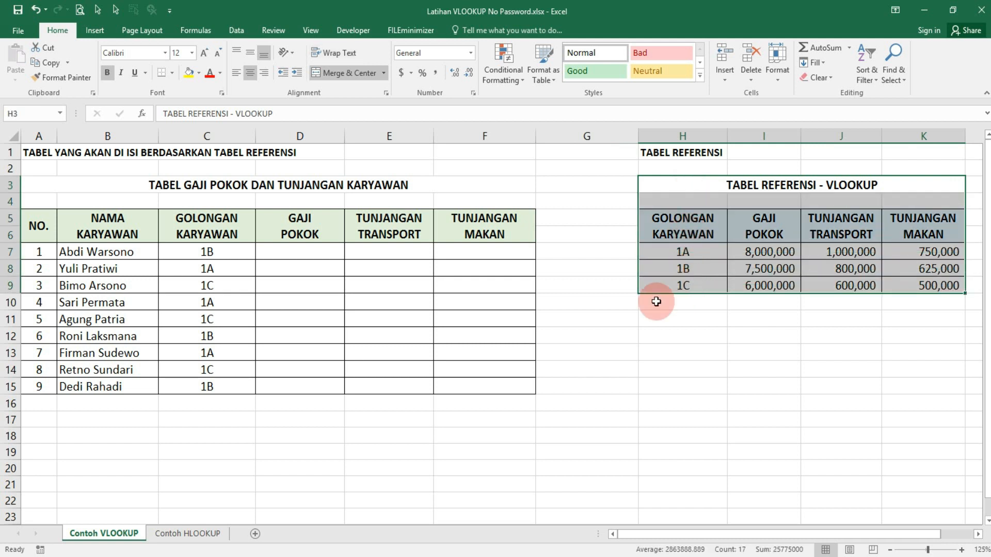
{"action": "left_click", "coordinate": [654, 225]}
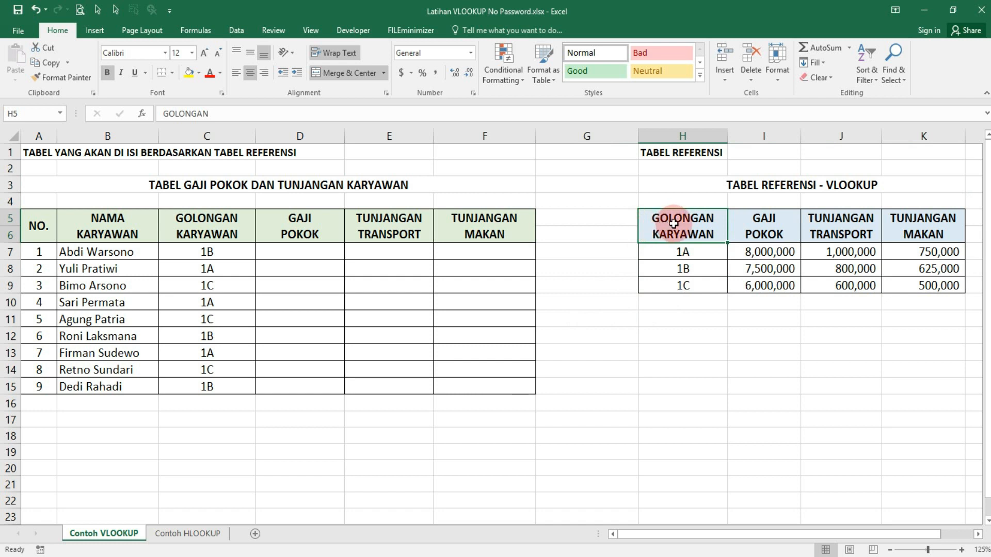
{"action": "left_click", "coordinate": [740, 228]}
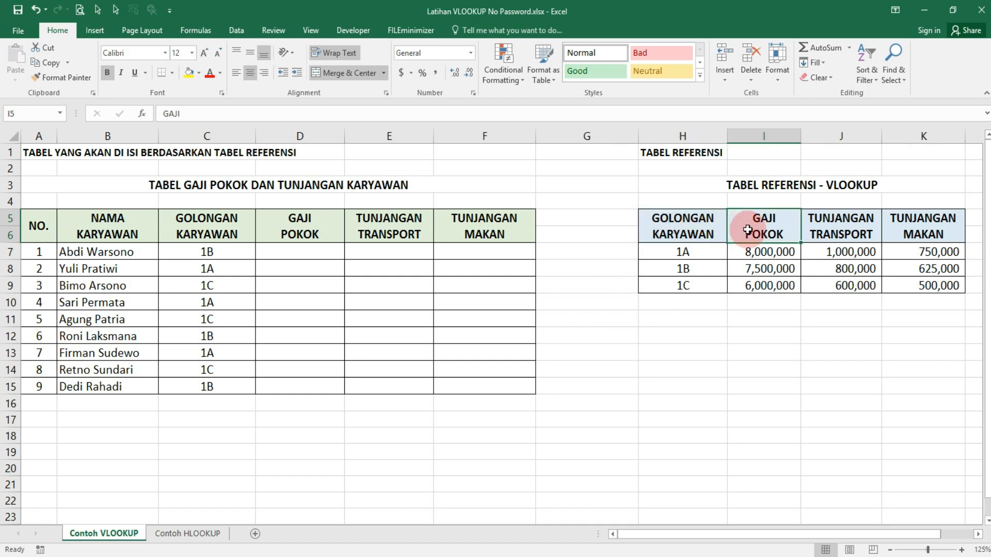
{"action": "left_click", "coordinate": [806, 223]}
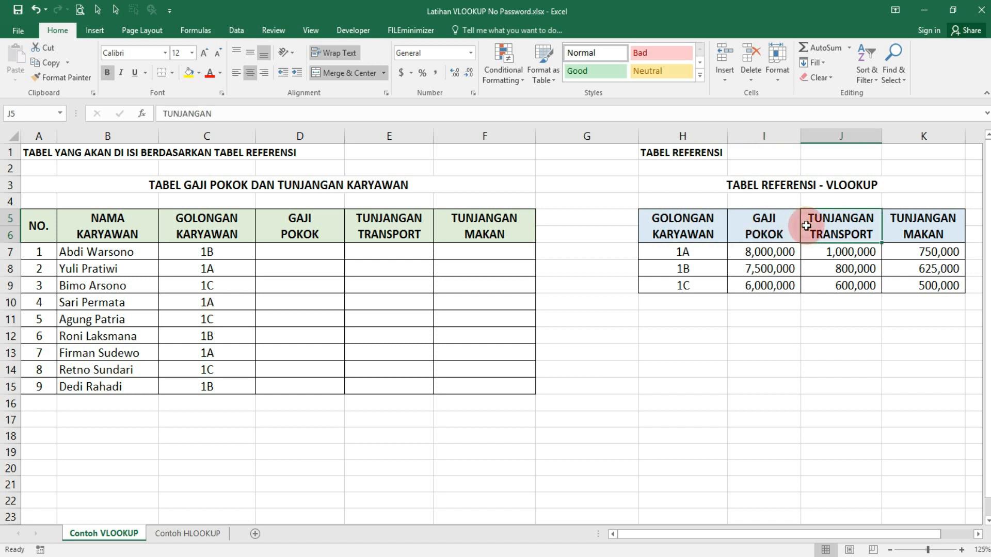
{"action": "left_click", "coordinate": [891, 233]}
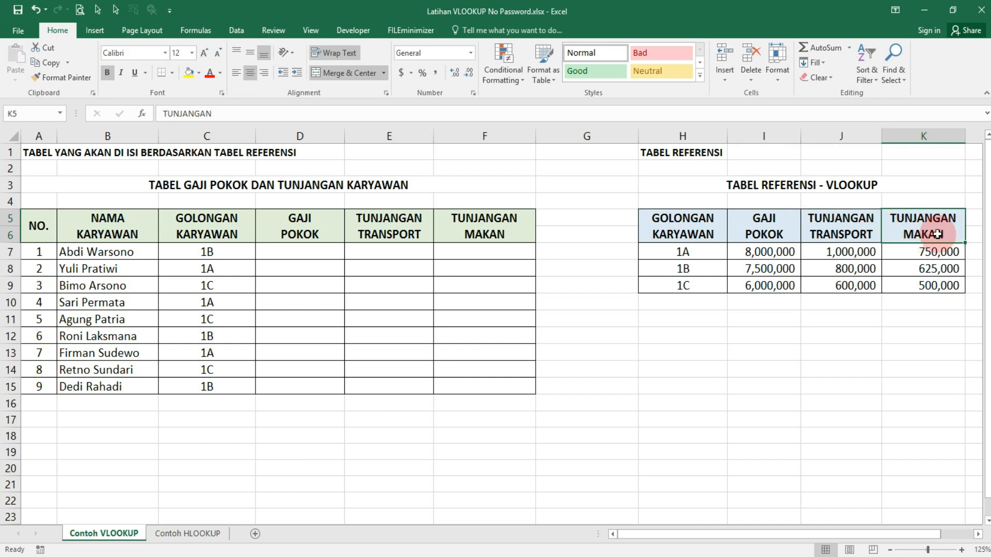
{"action": "left_click", "coordinate": [331, 229]}
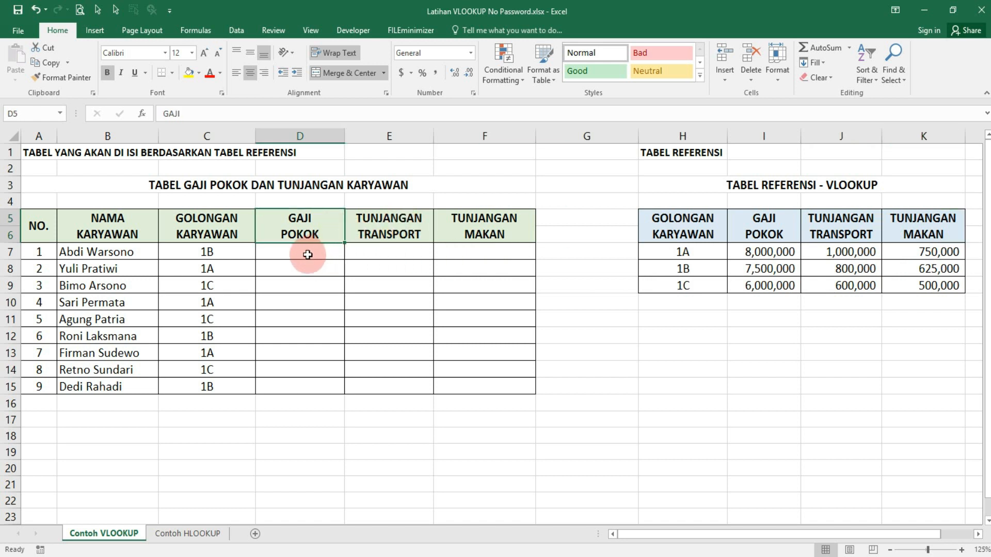
{"action": "left_click_drag", "start_coordinate": [308, 254], "coordinate": [440, 384]}
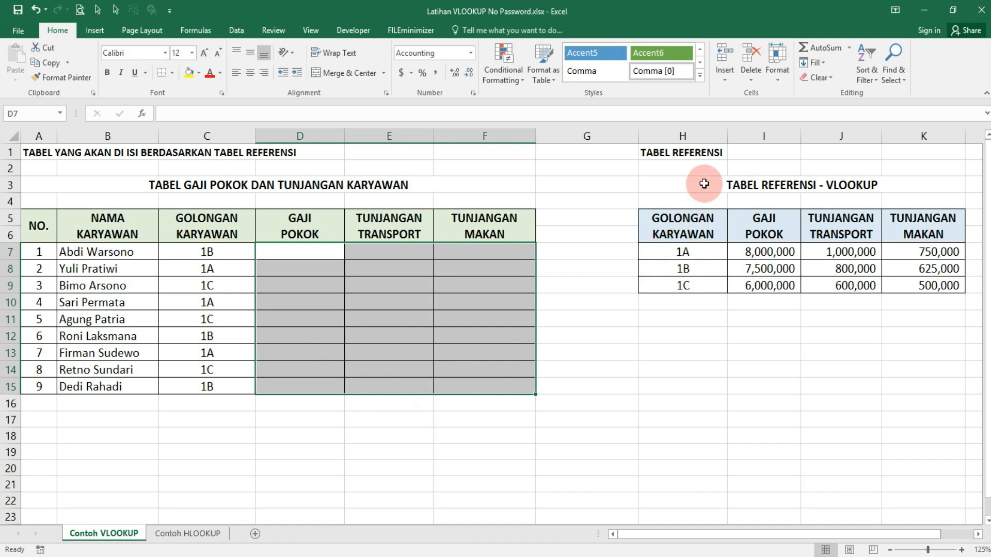
{"action": "left_click_drag", "start_coordinate": [698, 184], "coordinate": [728, 305]}
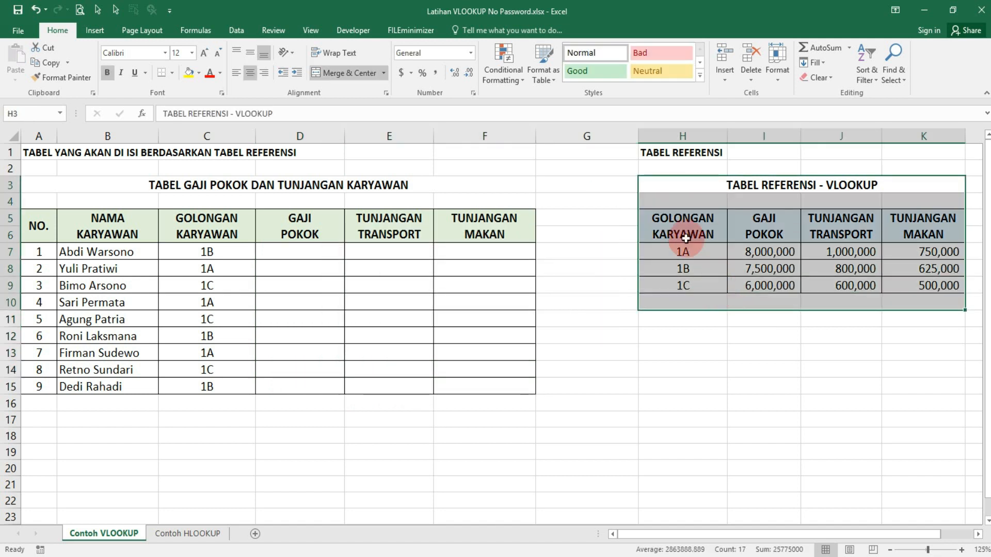
{"action": "left_click_drag", "start_coordinate": [670, 223], "coordinate": [674, 281]}
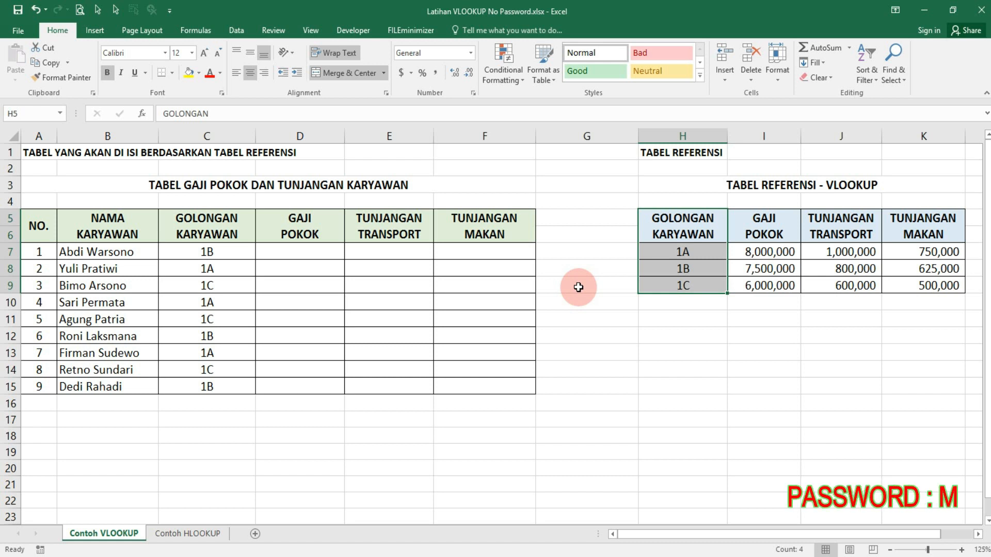
Begin a VLOOKUP formula in D7 with the column-locked employee grade $C7 as the lookup value
{"action": "left_click", "coordinate": [301, 253]}
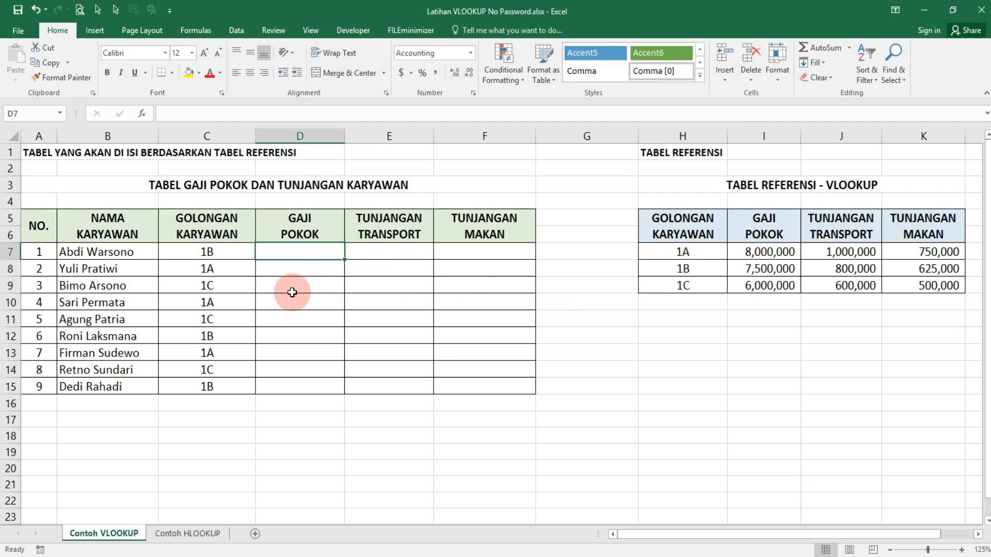
{"action": "type", "text": "=VL"}
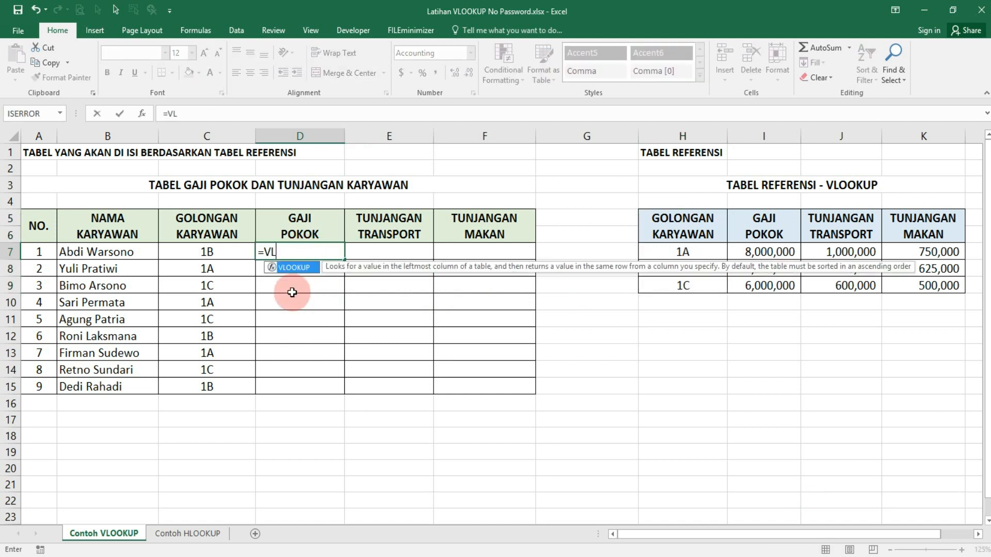
{"action": "type", "text": "OOKUP("}
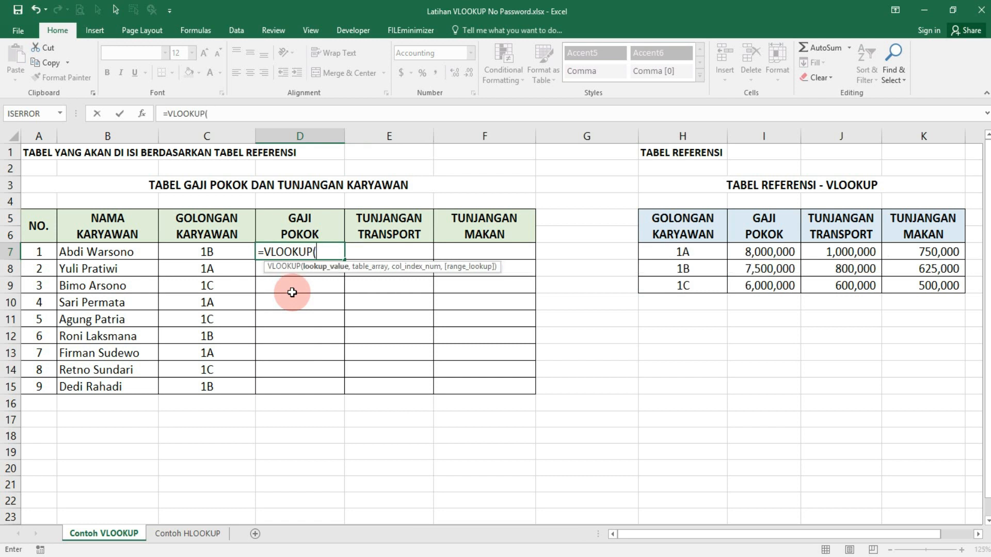
{"action": "type", "text": "C7"}
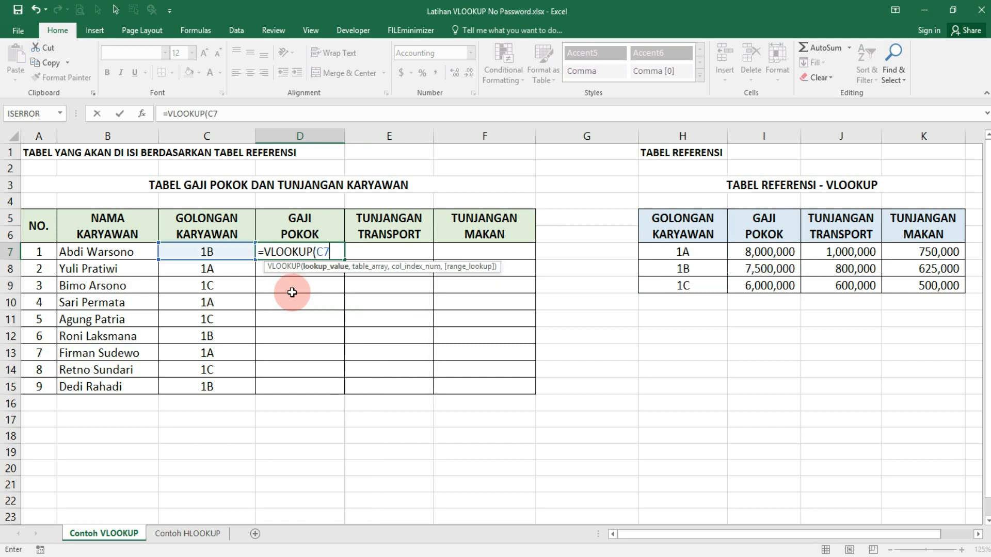
{"action": "key", "text": "BackSpace"}
{"action": "key", "text": "BackSpace"}
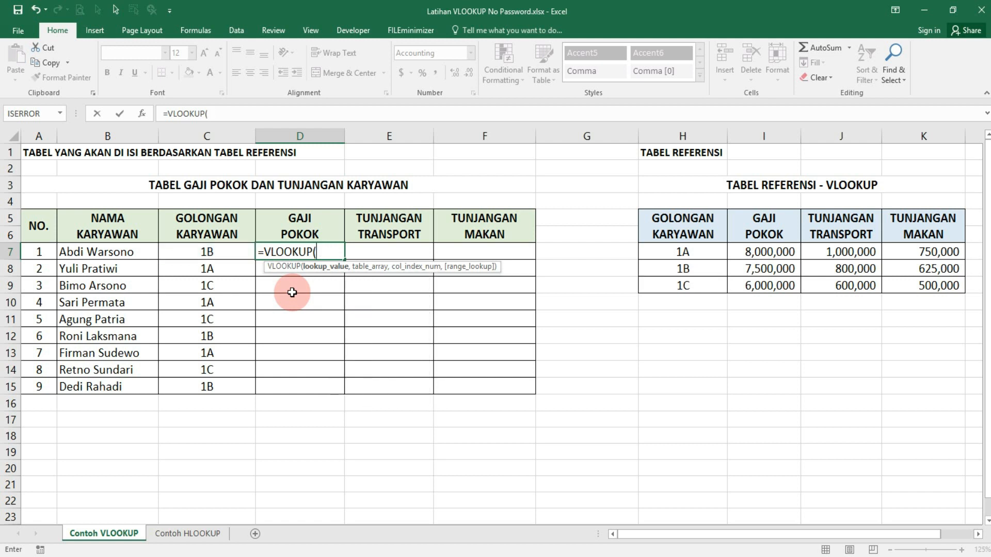
{"action": "left_click", "coordinate": [229, 253]}
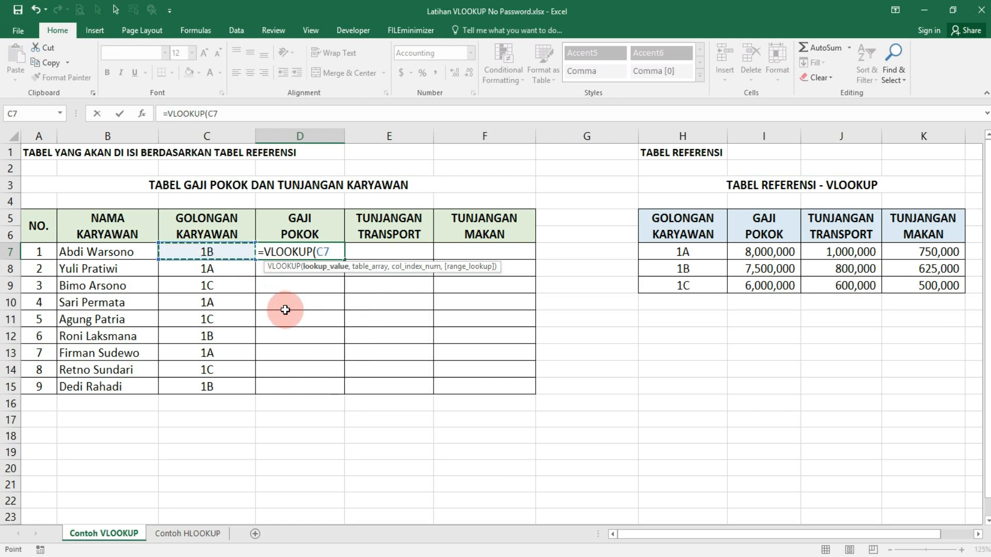
{"action": "left_click", "coordinate": [316, 253]}
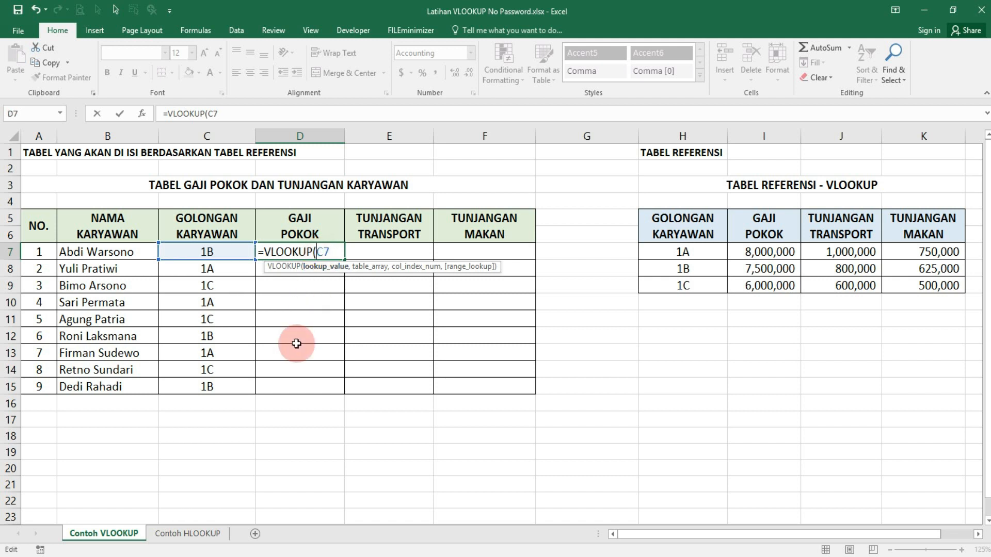
{"action": "type", "text": "$"}
{"action": "left_click", "coordinate": [343, 252]}
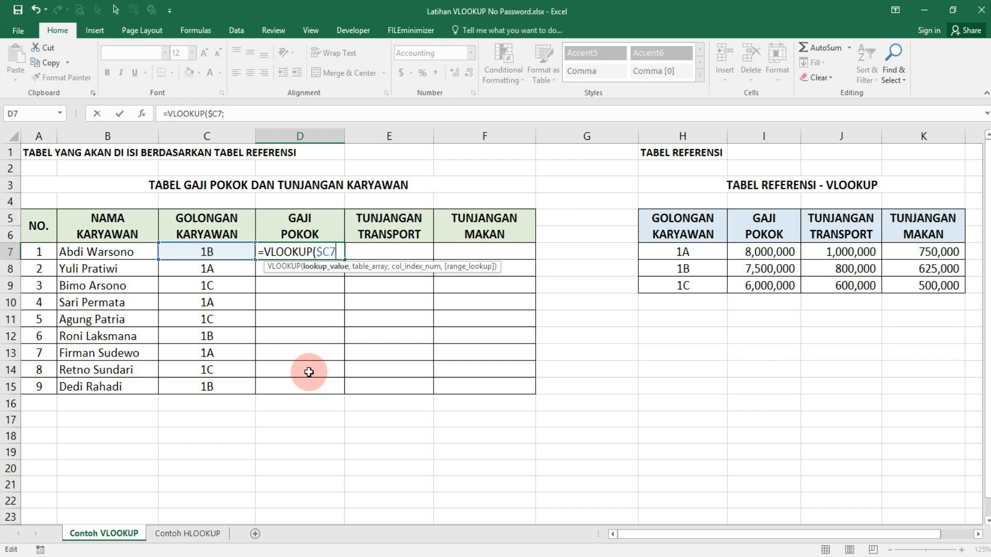
{"action": "type", "text": ","}
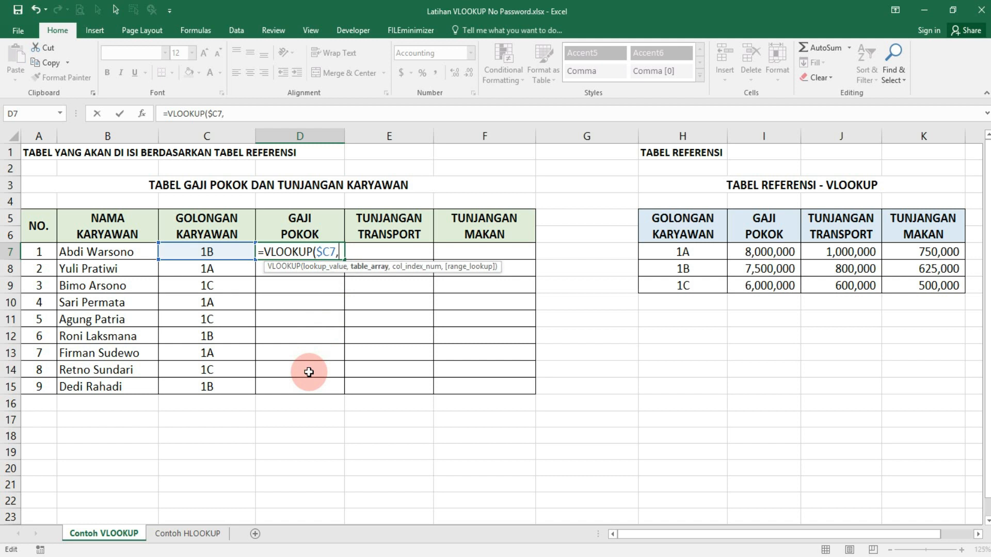
Add the reference data H7:K9 as the formula's table array, locked absolutely as $H$7:$K$9
{"action": "left_click", "coordinate": [669, 251]}
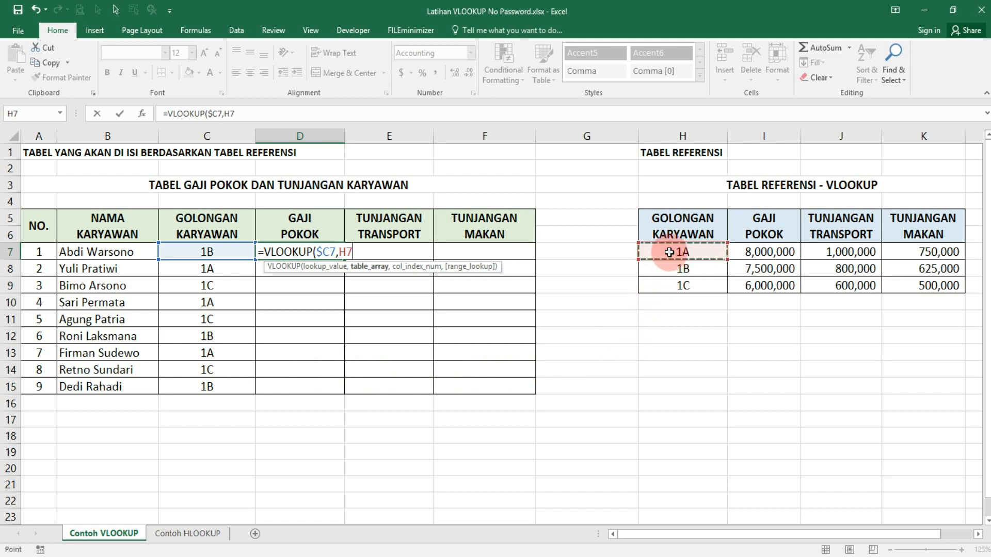
{"action": "left_click_drag", "start_coordinate": [669, 252], "coordinate": [937, 287]}
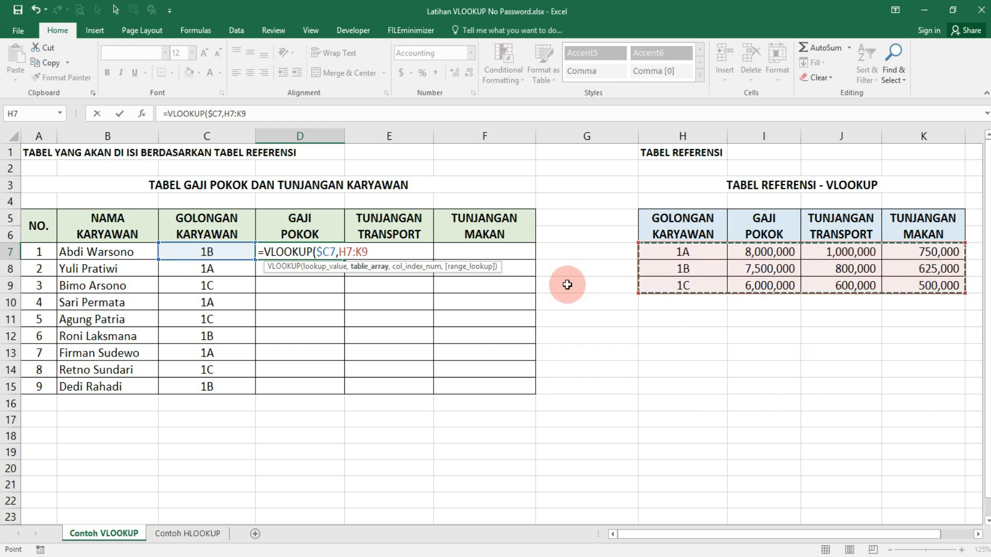
{"action": "key", "text": "F4"}
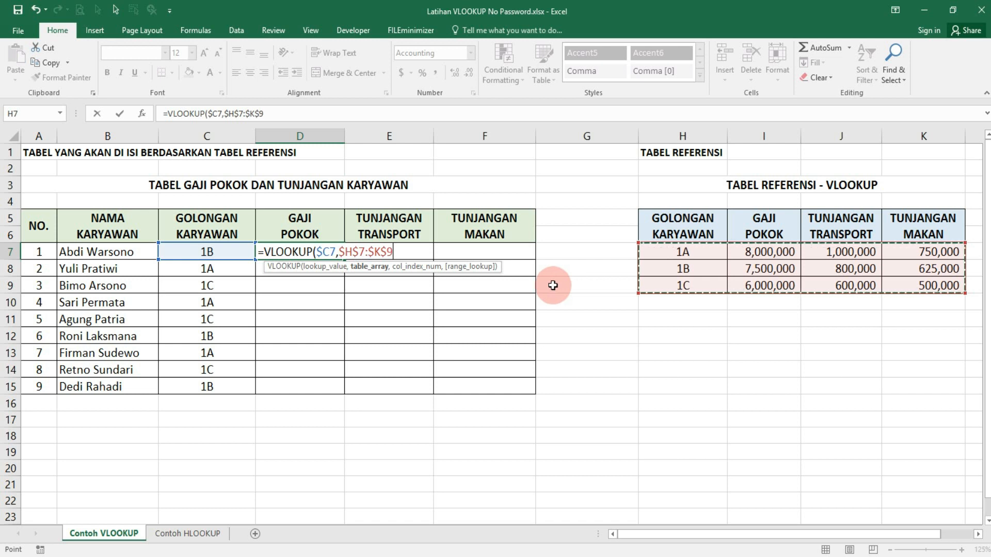
{"action": "type", "text": ","}
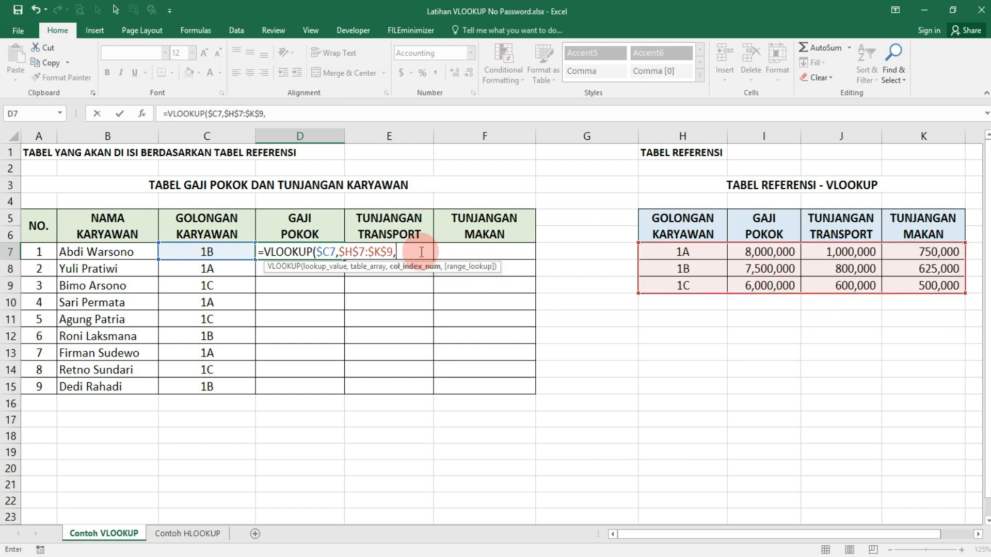
Complete the D7 formula with column index 2 and FALSE for an exact match, and enter it
{"action": "type", "text": "2"}
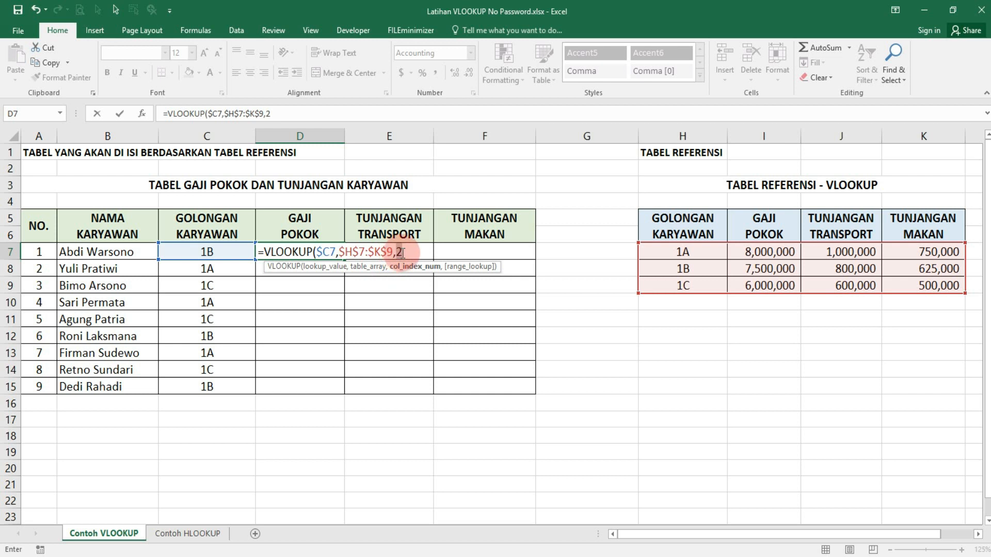
{"action": "double_click", "coordinate": [398, 252]}
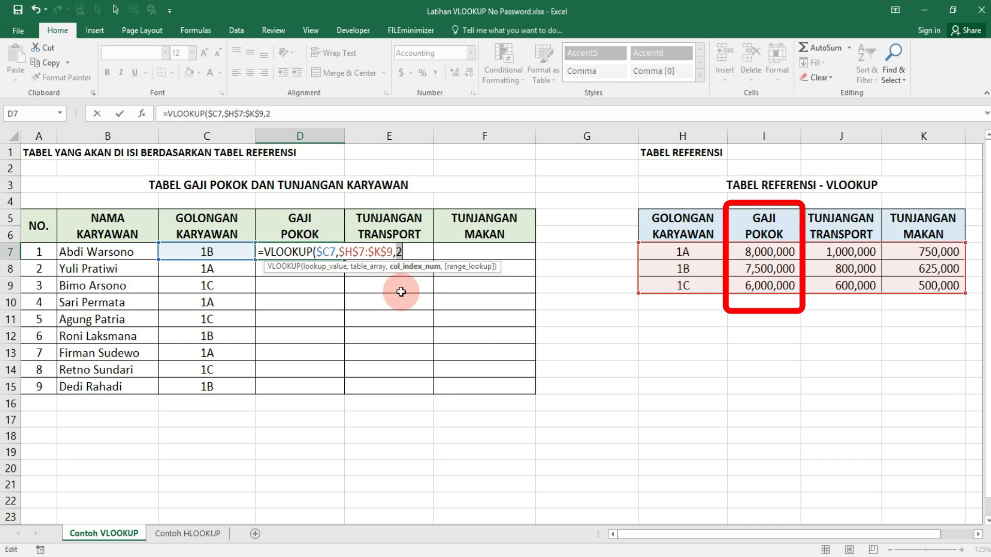
{"action": "left_click", "coordinate": [406, 253]}
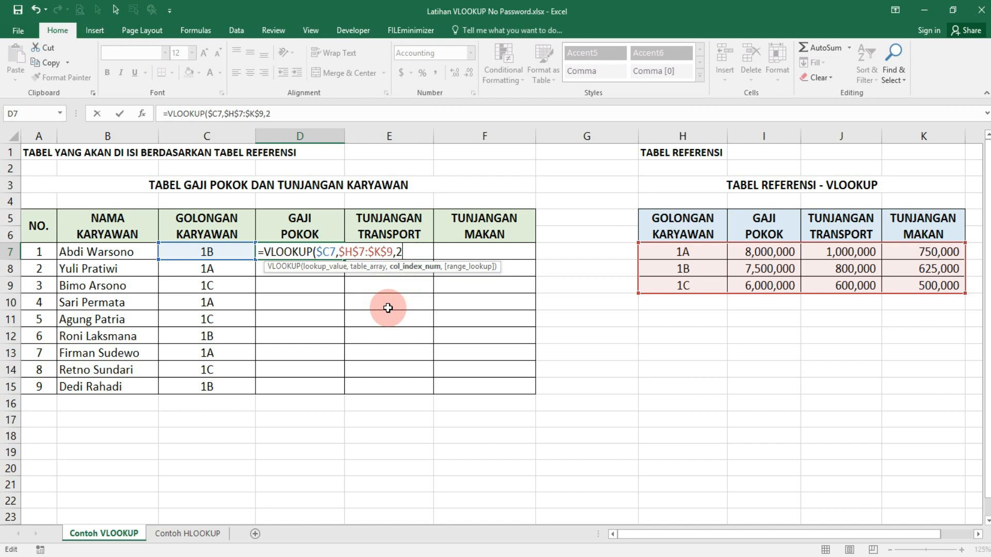
{"action": "type", "text": ","}
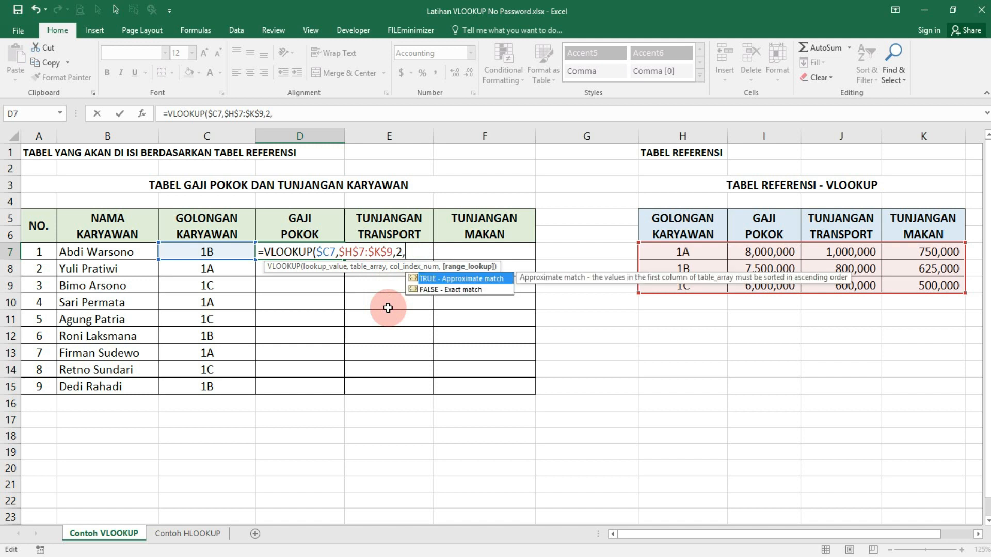
{"action": "type", "text": "FALS"}
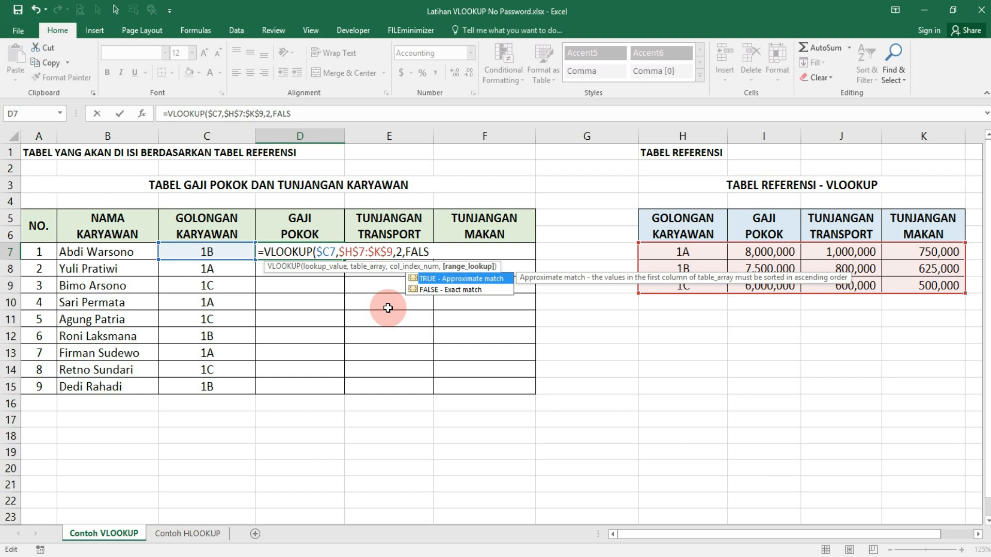
{"action": "type", "text": "E)"}
{"action": "key", "text": "Return"}
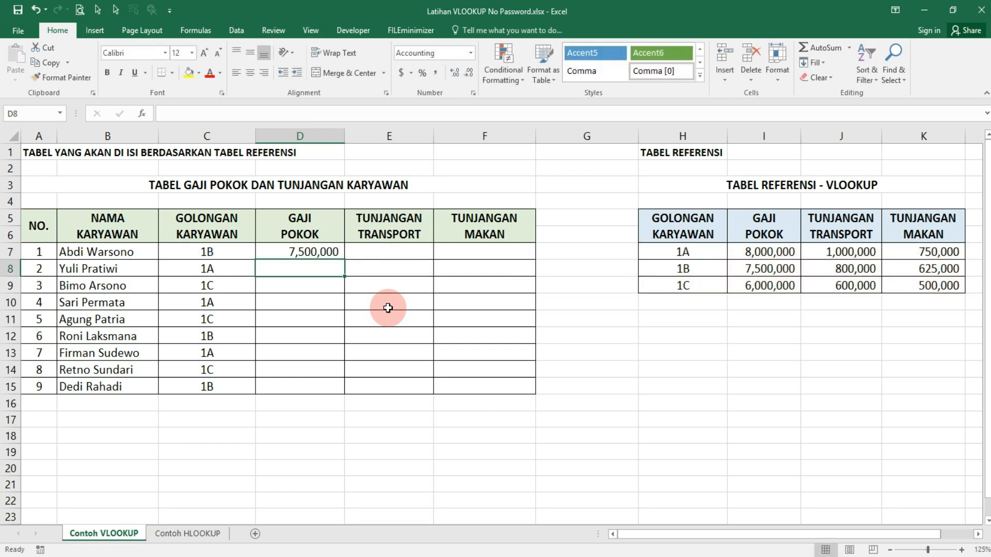
Copy the base salary VLOOKUP formula from D7 into the first employee's transport and meal allowance cells E7:F7
{"action": "left_click", "coordinate": [391, 252]}
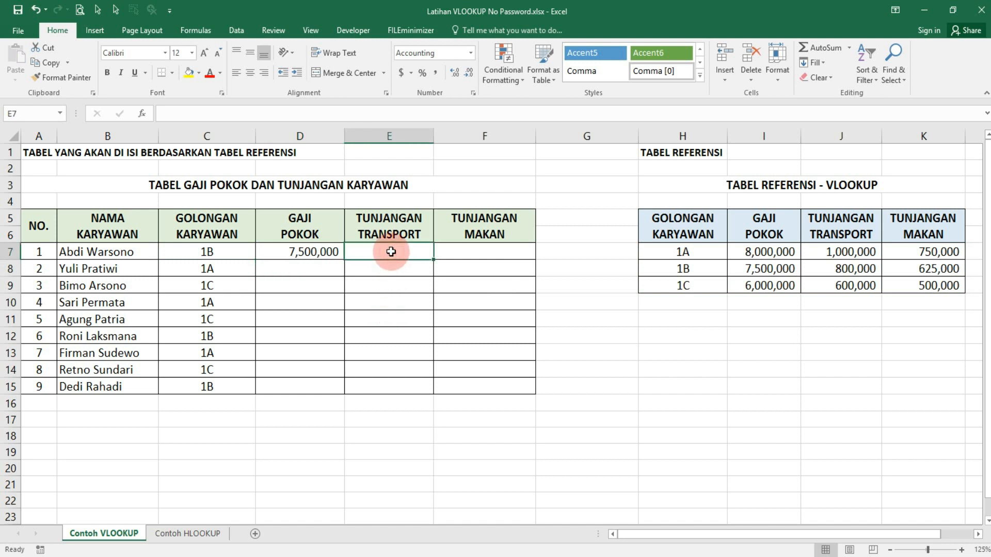
{"action": "left_click_drag", "start_coordinate": [391, 252], "coordinate": [446, 376]}
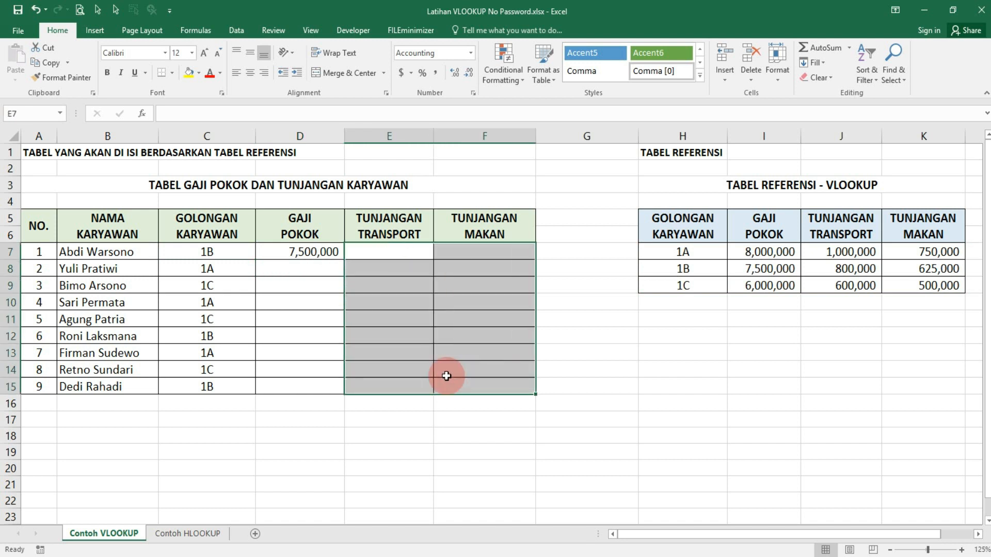
{"action": "left_click", "coordinate": [286, 251]}
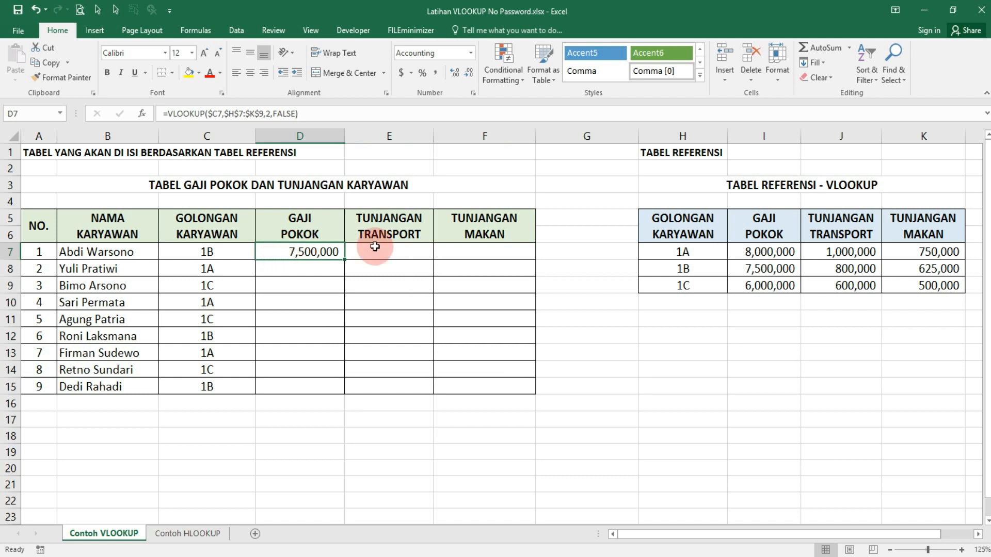
{"action": "left_click_drag", "start_coordinate": [375, 247], "coordinate": [442, 249]}
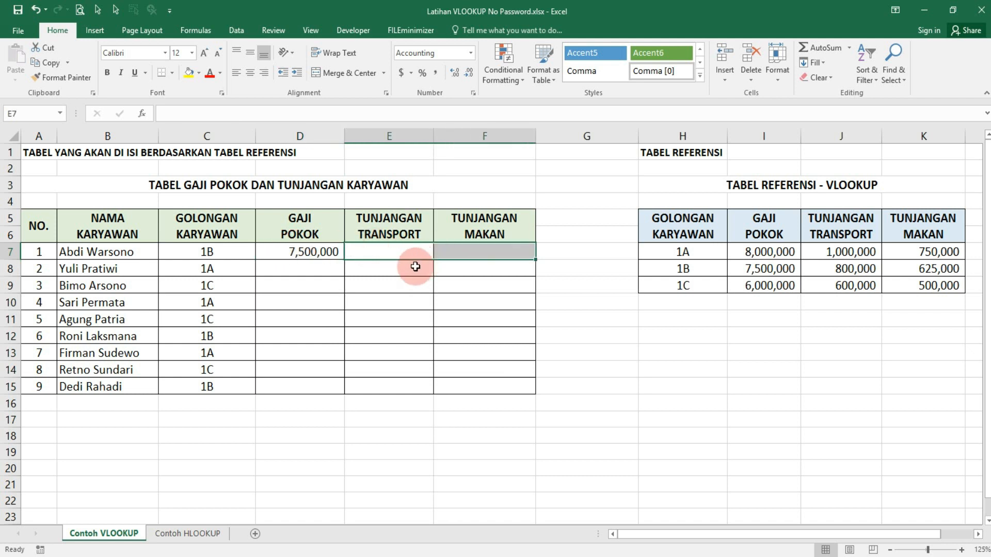
{"action": "left_click", "coordinate": [279, 252]}
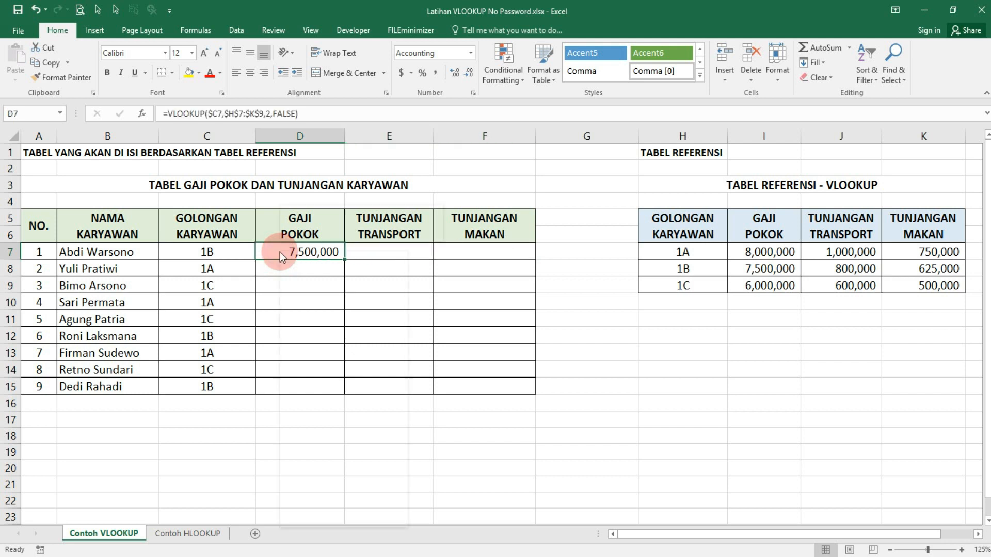
{"action": "right_click", "coordinate": [280, 252]}
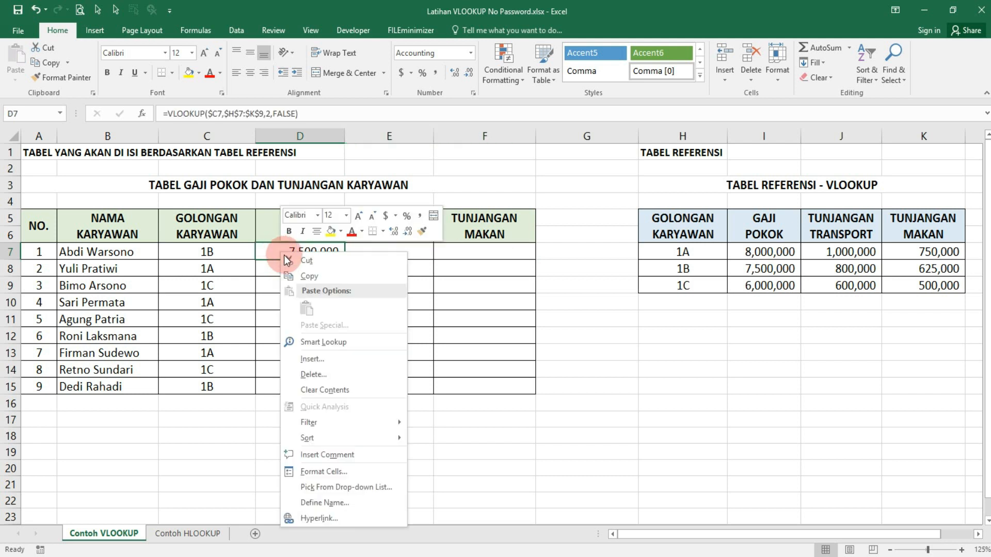
{"action": "left_click", "coordinate": [307, 277]}
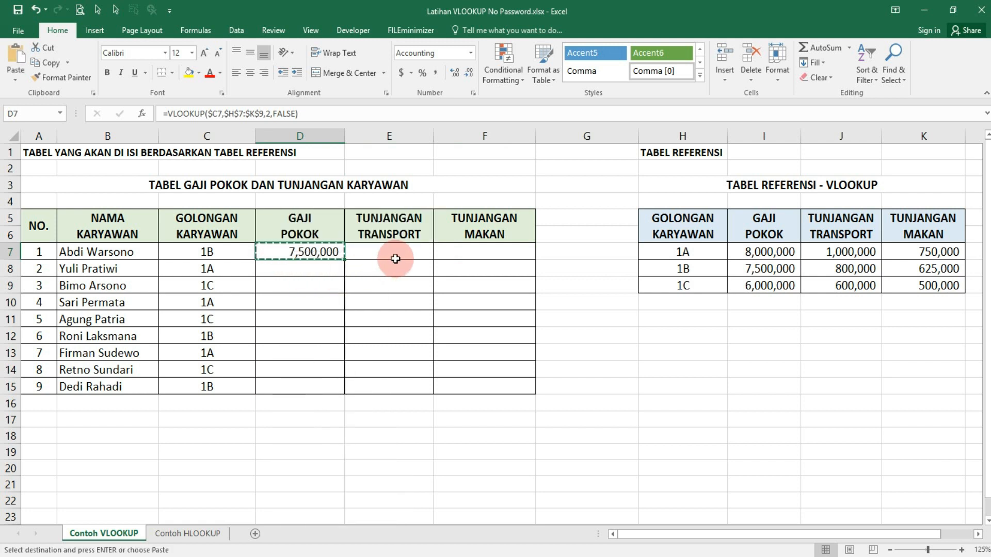
{"action": "left_click_drag", "start_coordinate": [402, 254], "coordinate": [453, 250]}
{"action": "right_click", "coordinate": [454, 250]}
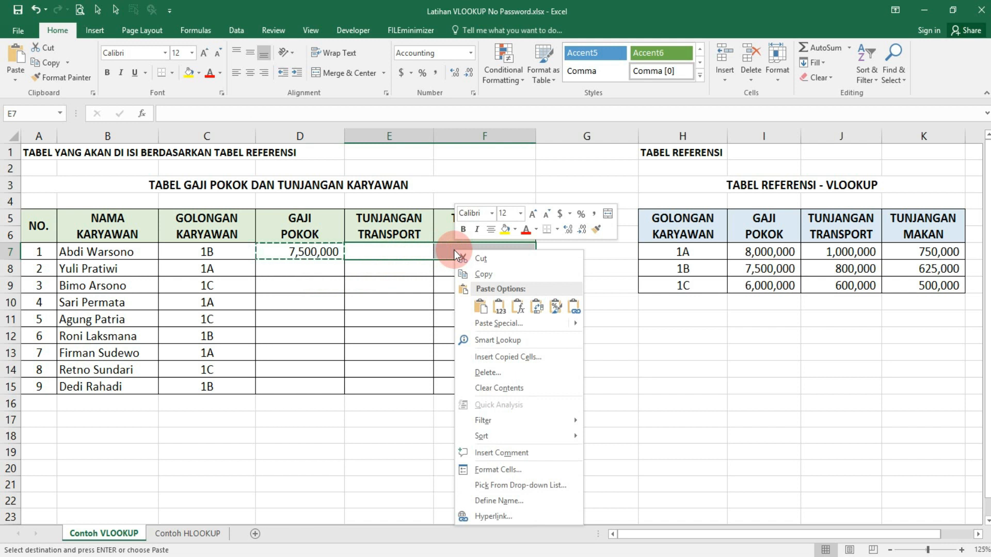
{"action": "left_click", "coordinate": [479, 306]}
{"action": "left_click", "coordinate": [479, 306]}
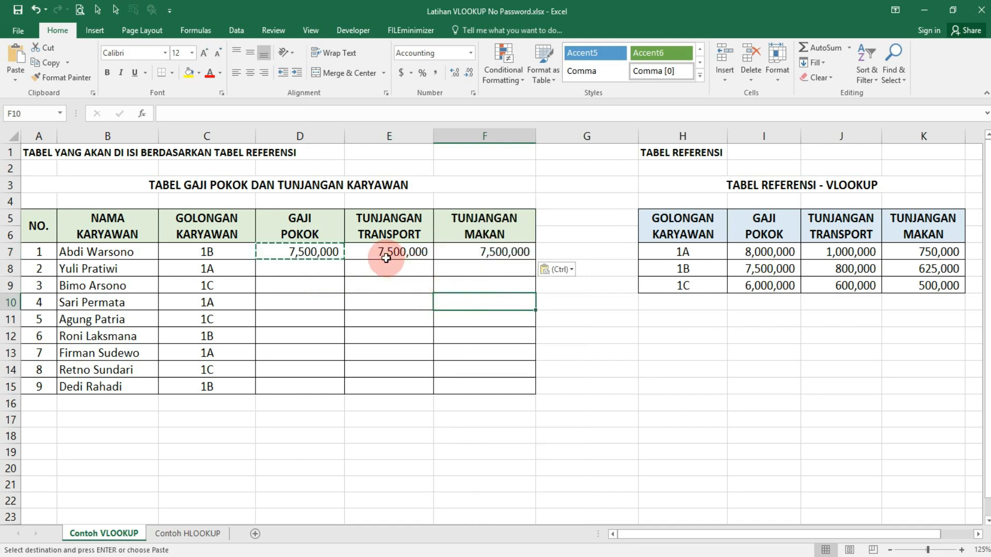
Set the column index of the transport allowance VLOOKUP formula in E7 to 3
{"action": "left_click", "coordinate": [367, 253]}
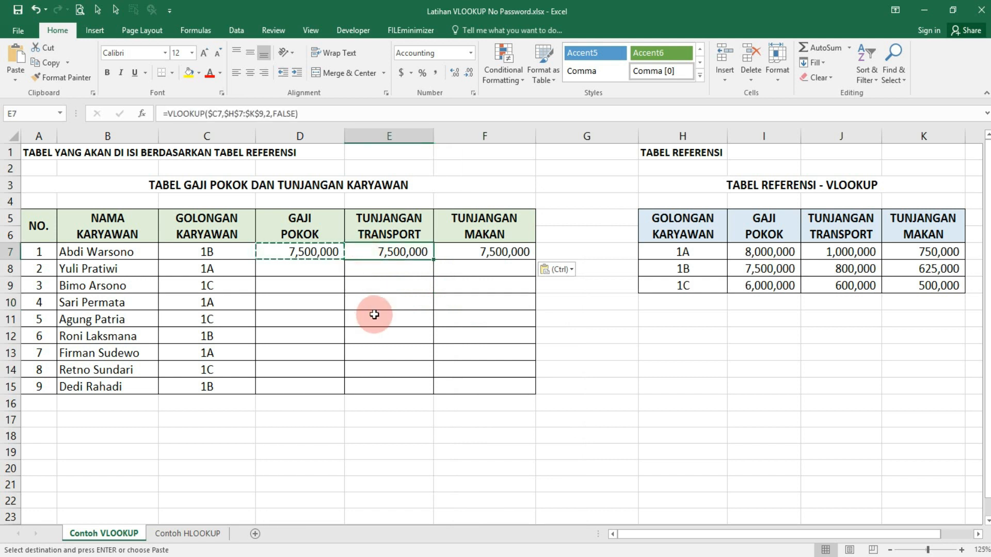
{"action": "key", "text": "F2"}
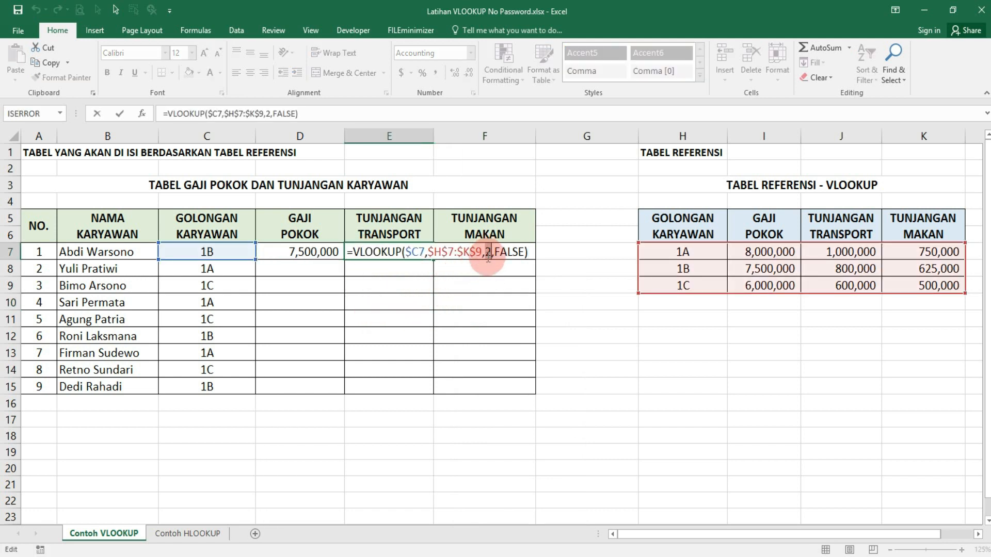
{"action": "double_click", "coordinate": [486, 251]}
{"action": "type", "text": "3"}
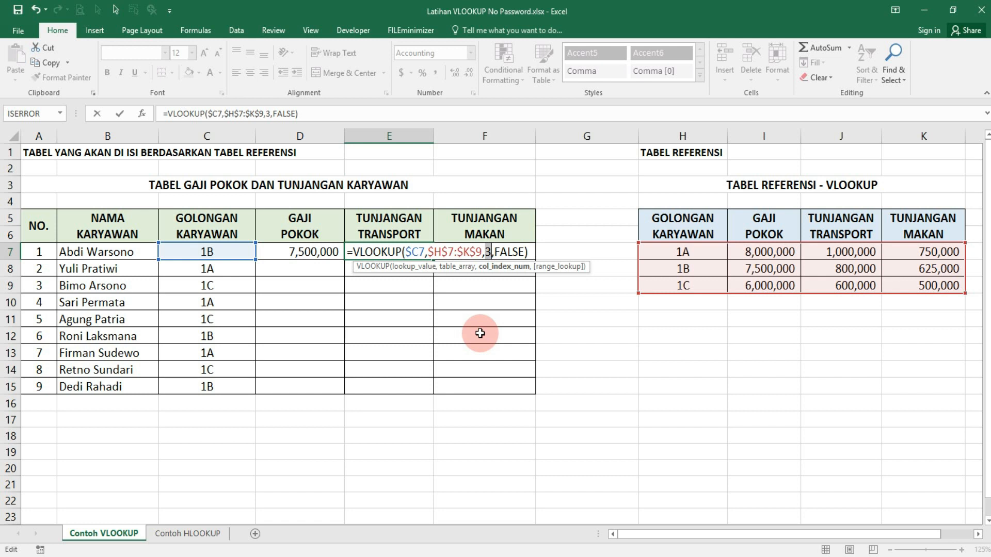
{"action": "key", "text": "Return"}
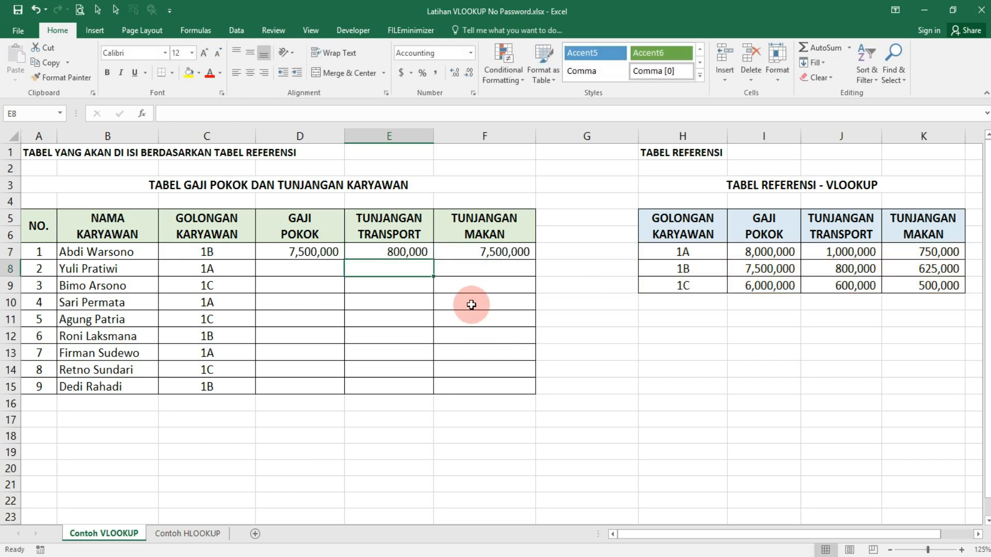
Set the column index of the meal allowance VLOOKUP formula in F7 to 4
{"action": "left_click", "coordinate": [450, 254]}
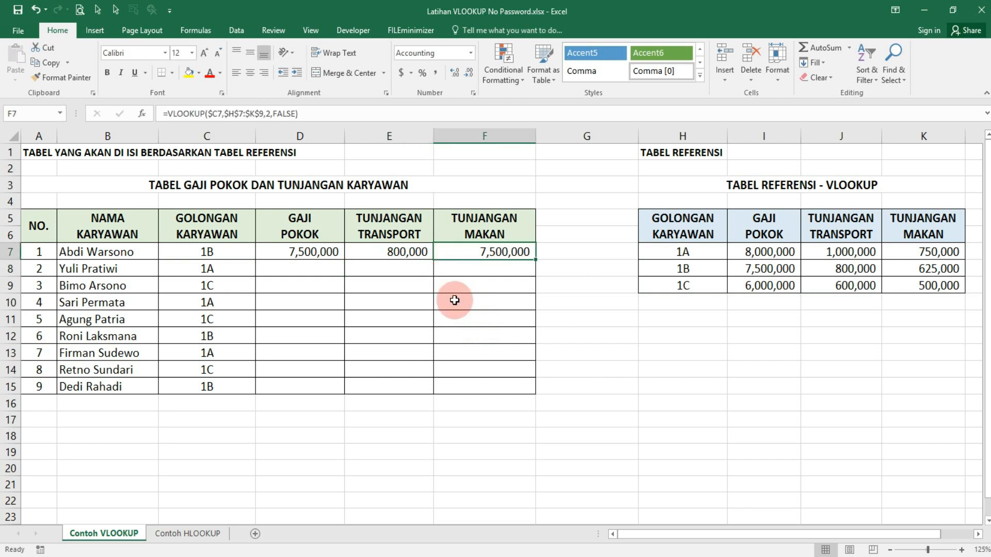
{"action": "key", "text": "F2"}
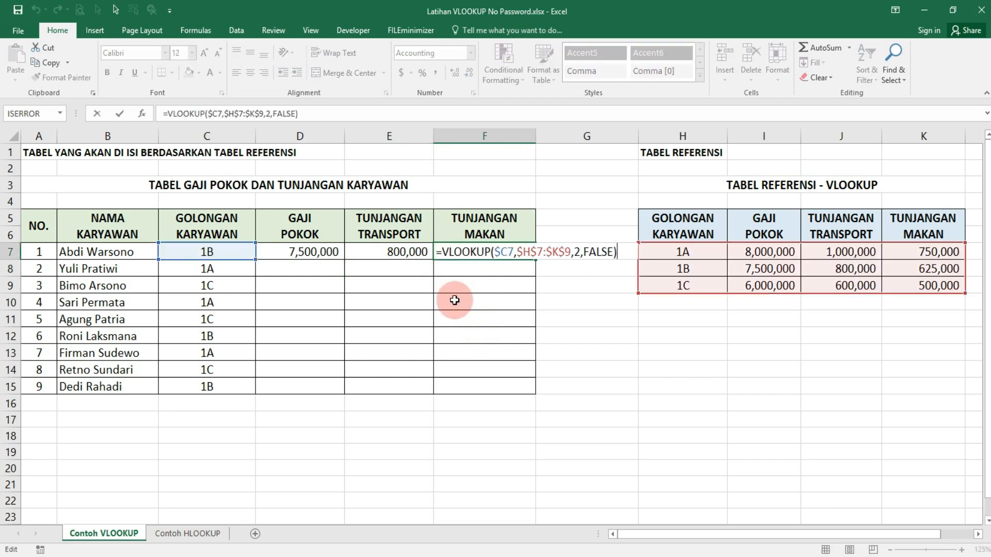
{"action": "double_click", "coordinate": [576, 251]}
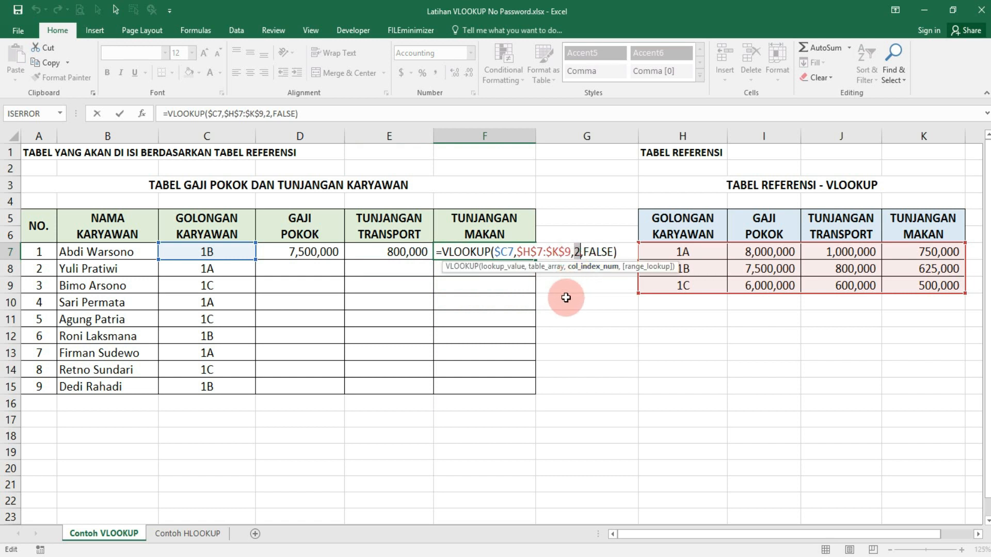
{"action": "type", "text": "4"}
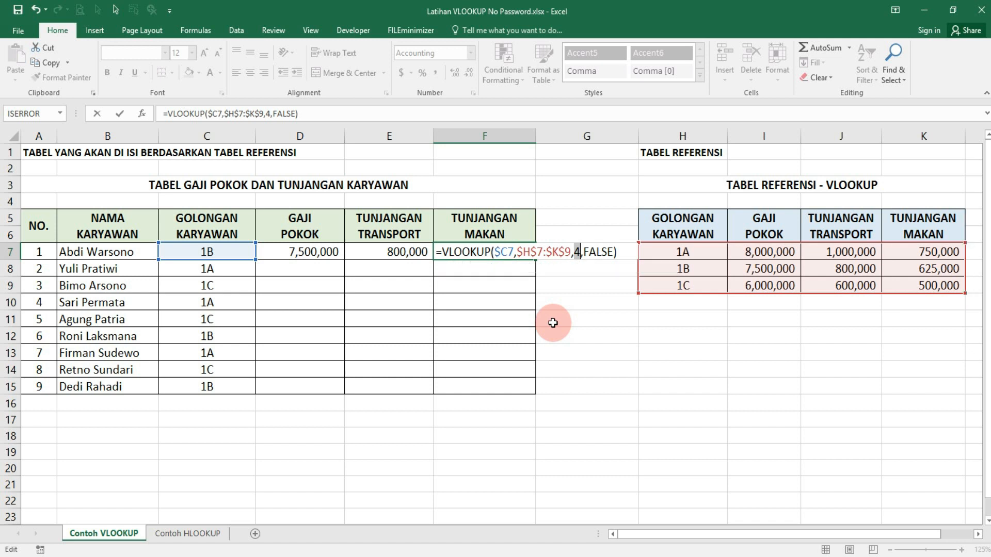
{"action": "key", "text": "Return"}
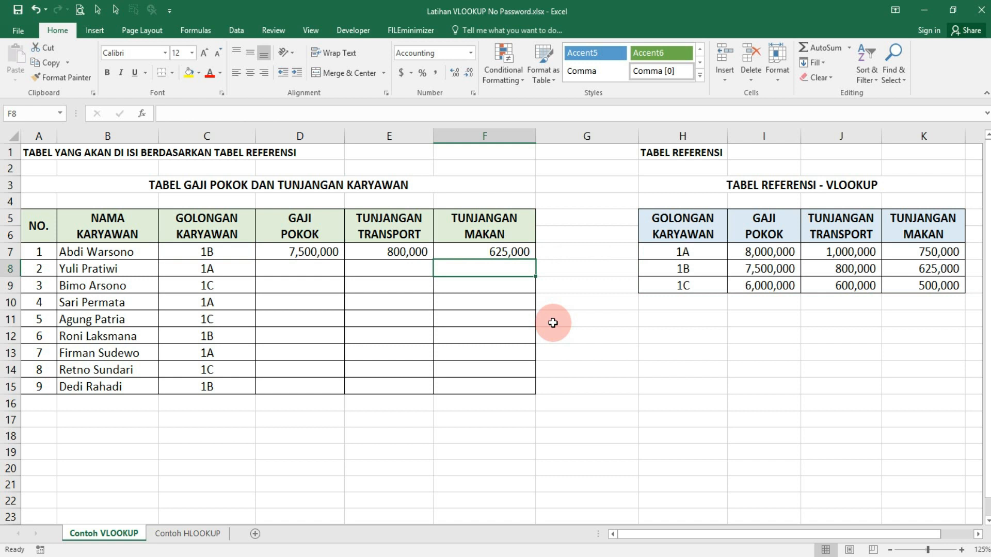
Copy the three VLOOKUP formulas in D7:F7 down to the remaining employees' cells D8:F15
{"action": "left_click", "coordinate": [270, 255]}
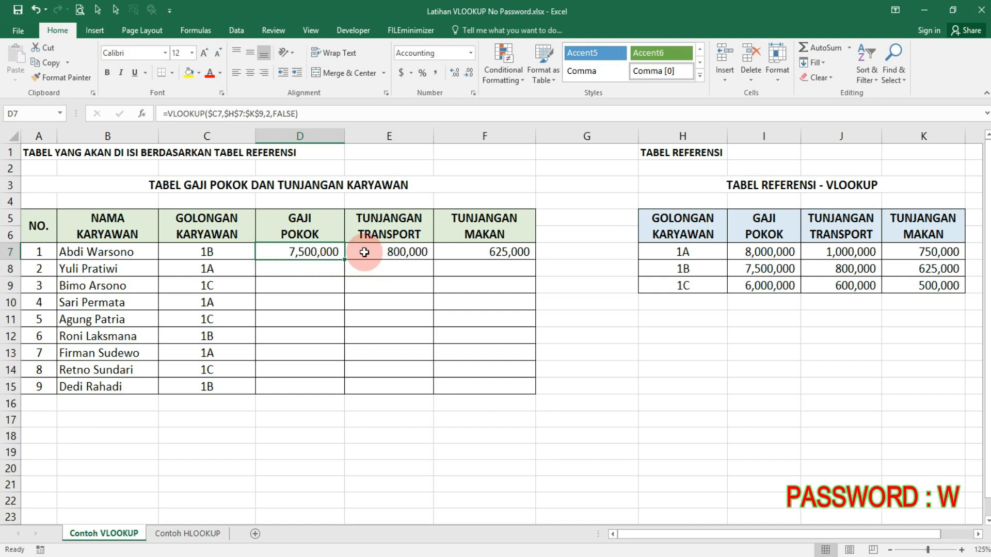
{"action": "left_click_drag", "start_coordinate": [331, 253], "coordinate": [463, 259]}
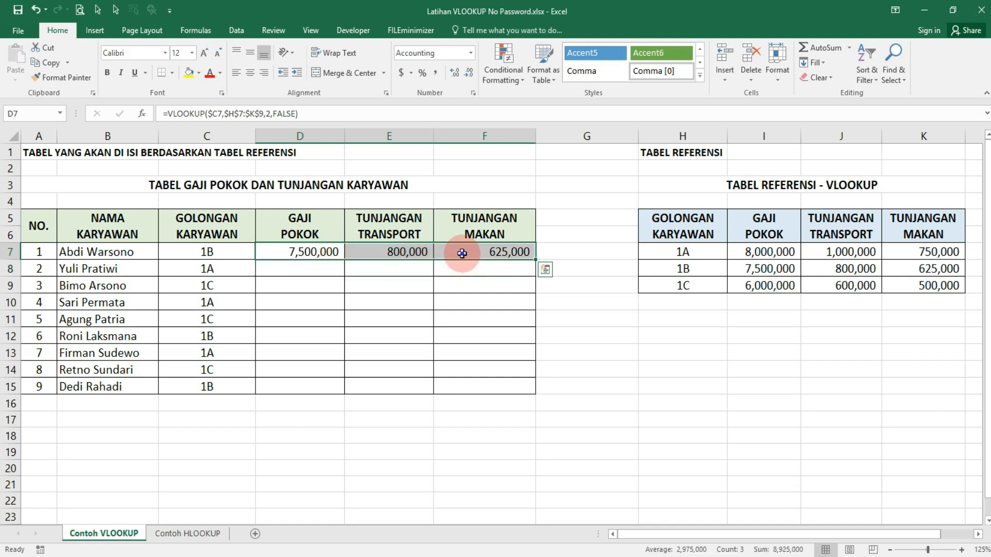
{"action": "right_click", "coordinate": [464, 258]}
{"action": "left_click", "coordinate": [489, 278]}
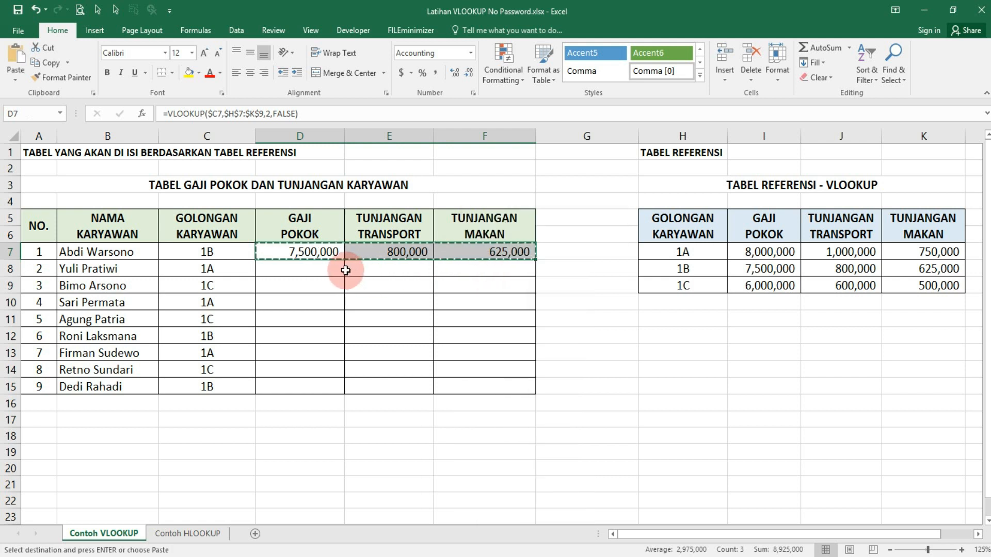
{"action": "left_click_drag", "start_coordinate": [330, 268], "coordinate": [474, 387]}
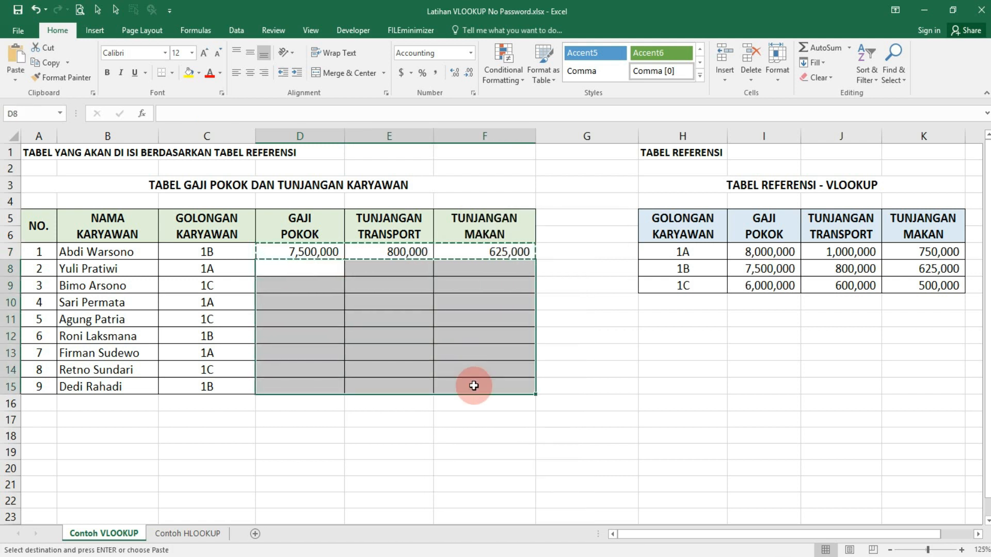
{"action": "right_click", "coordinate": [473, 386]}
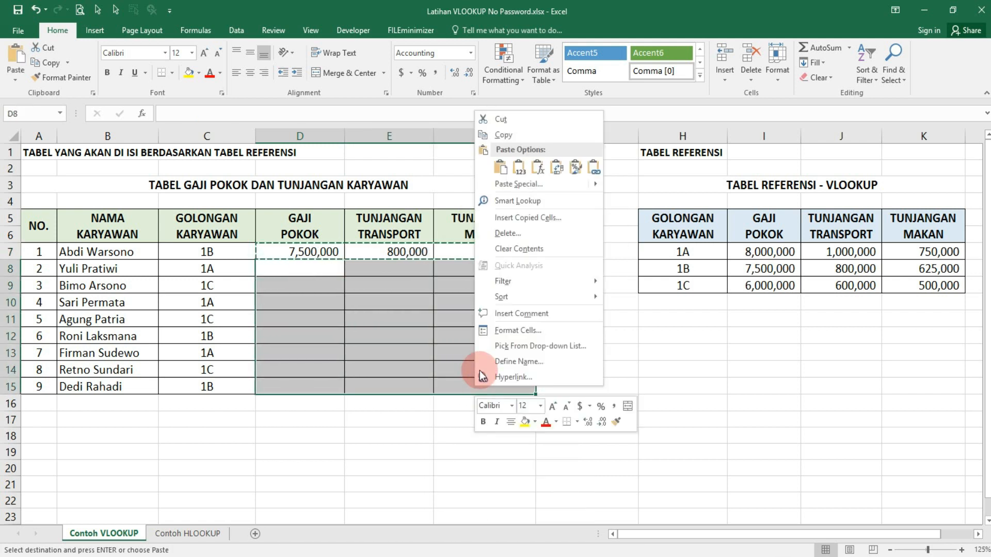
{"action": "left_click", "coordinate": [501, 167]}
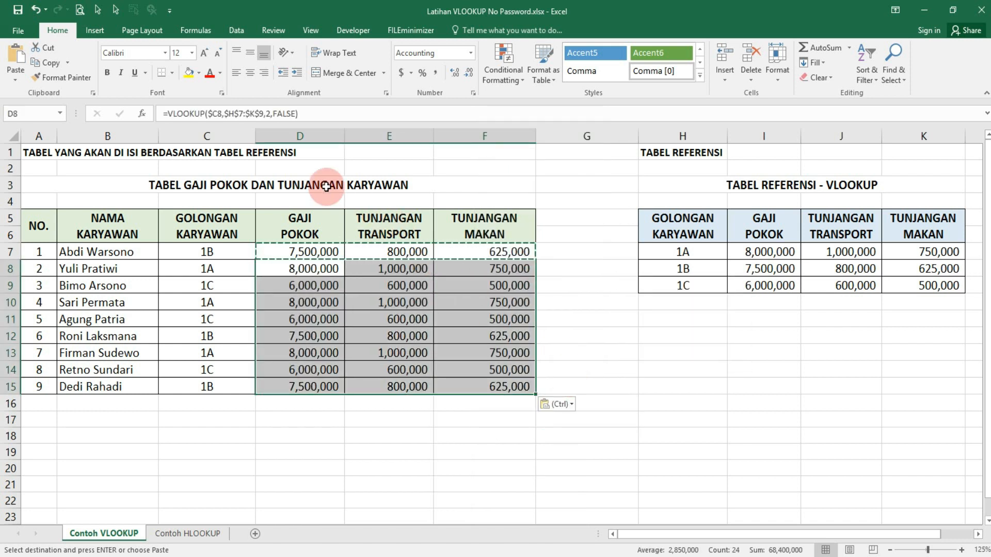
{"action": "left_click", "coordinate": [99, 186]}
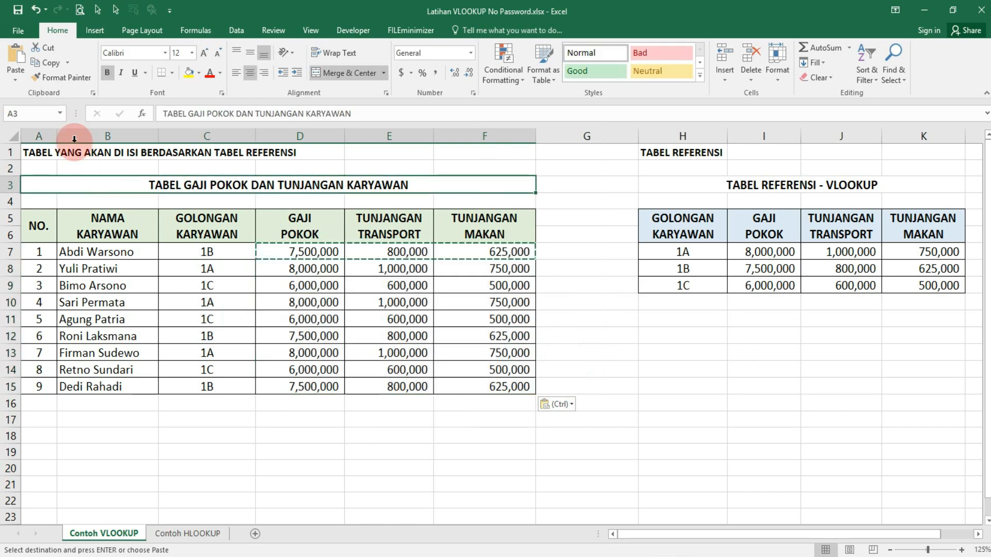
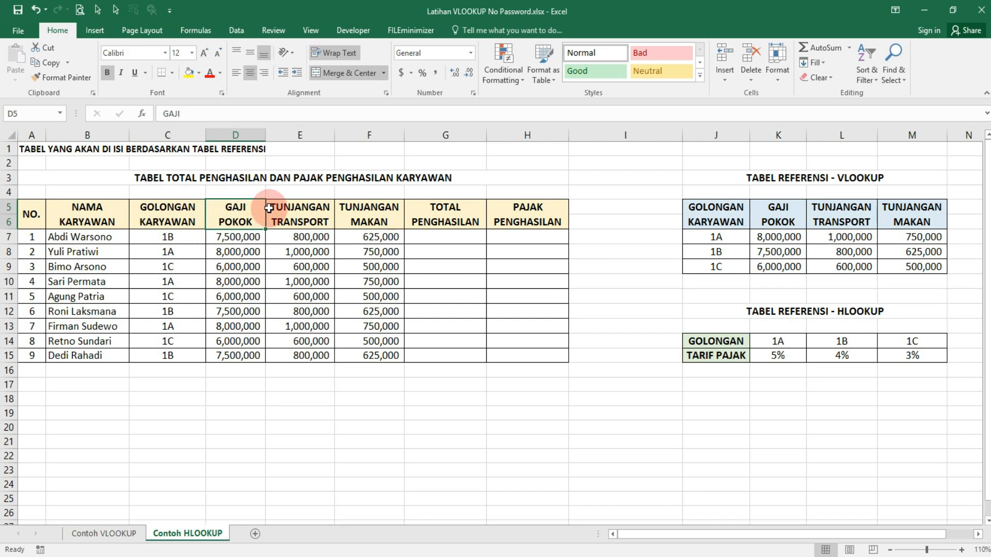
Examine the Contoh HLOOKUP sheet's income table headings, blank cells G7:H15, and the grade and tax rate rows of the HLOOKUP reference table
{"action": "left_click", "coordinate": [273, 213]}
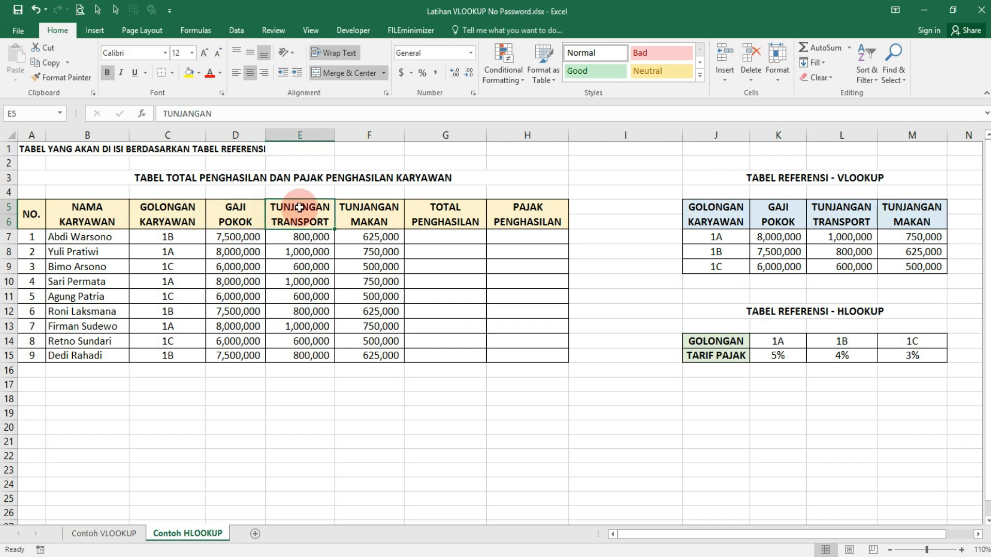
{"action": "left_click", "coordinate": [342, 219]}
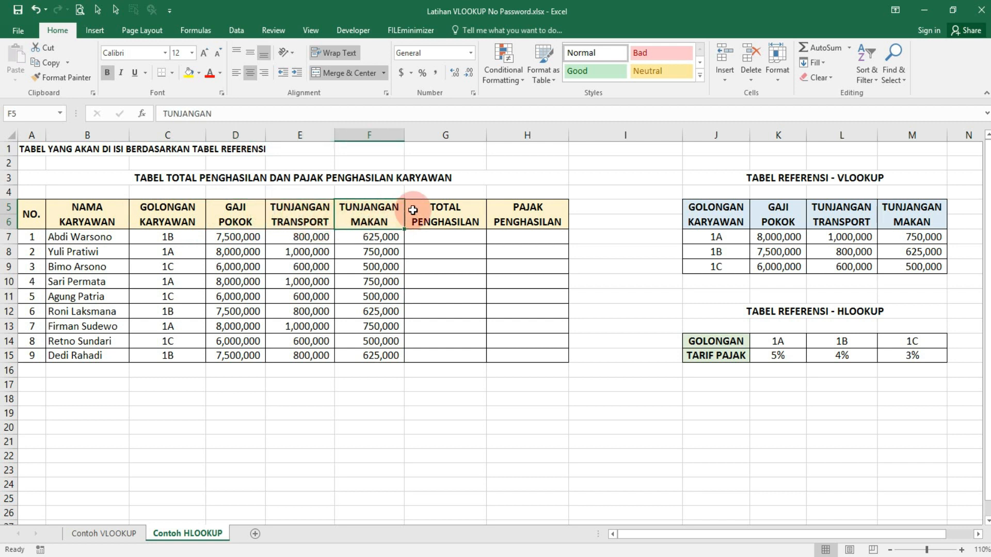
{"action": "left_click", "coordinate": [413, 208]}
{"action": "left_click", "coordinate": [496, 210]}
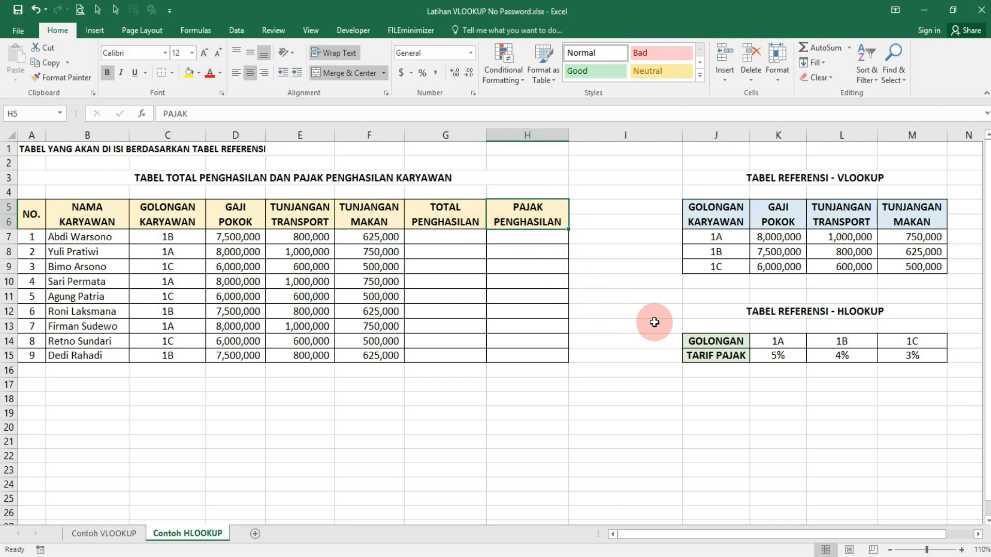
{"action": "left_click_drag", "start_coordinate": [700, 313], "coordinate": [704, 353]}
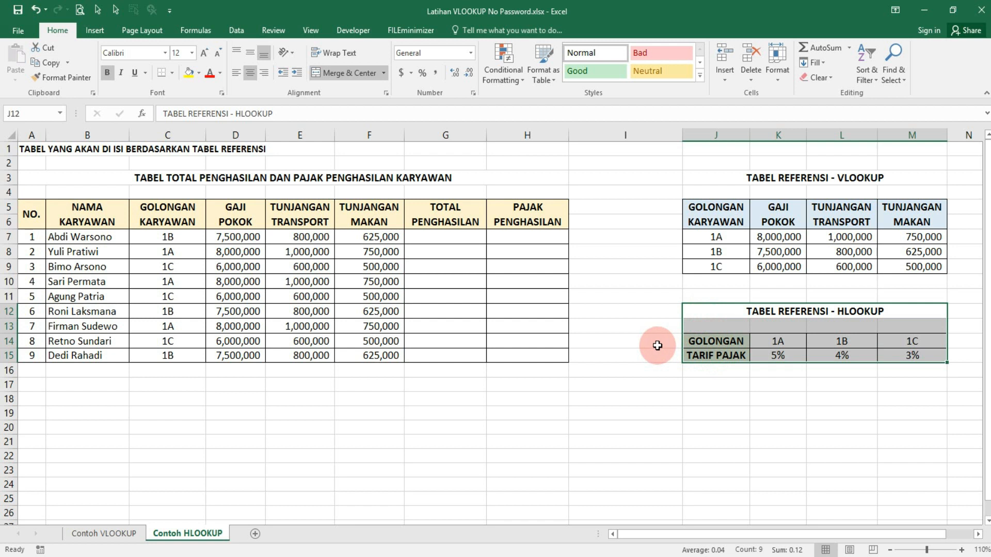
{"action": "left_click", "coordinate": [689, 341]}
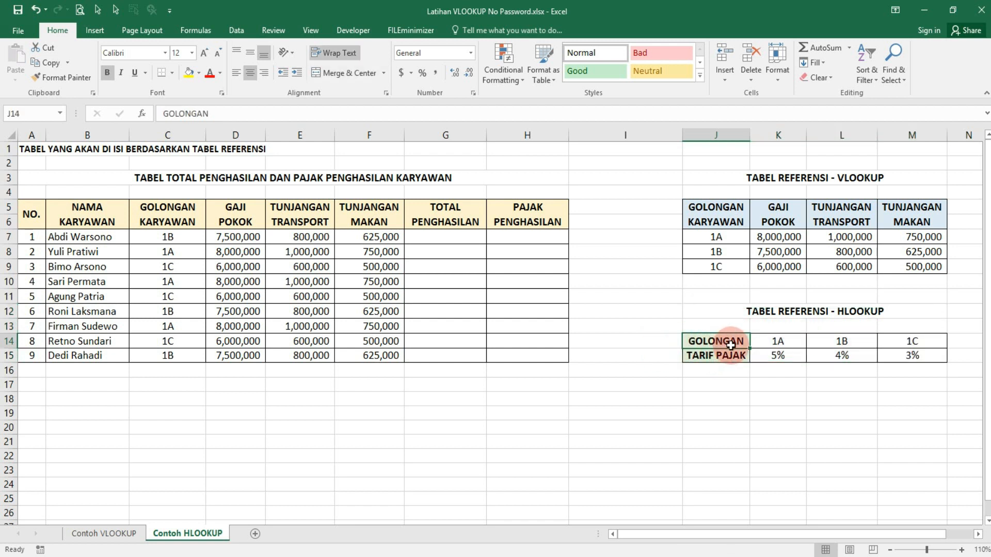
{"action": "left_click", "coordinate": [717, 357]}
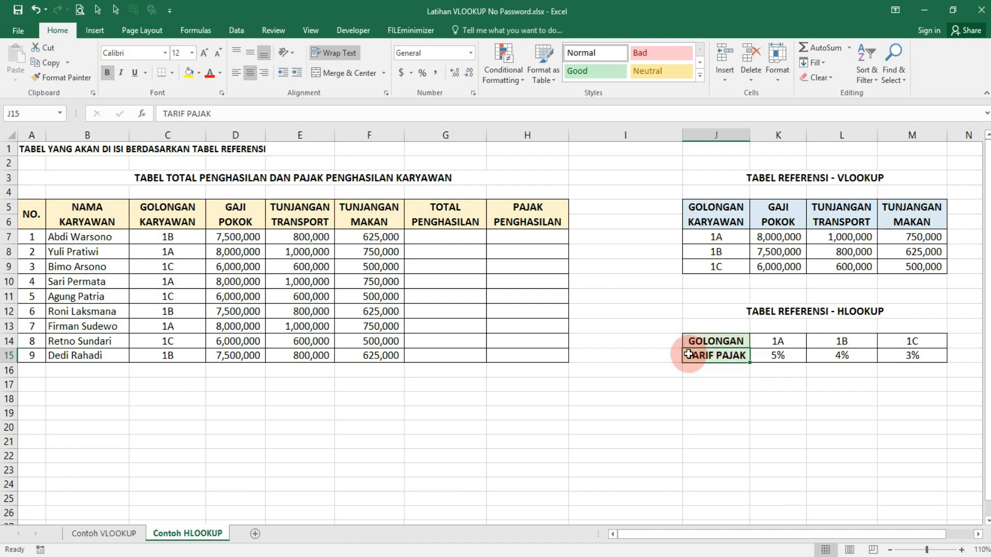
{"action": "left_click_drag", "start_coordinate": [466, 239], "coordinate": [509, 353]}
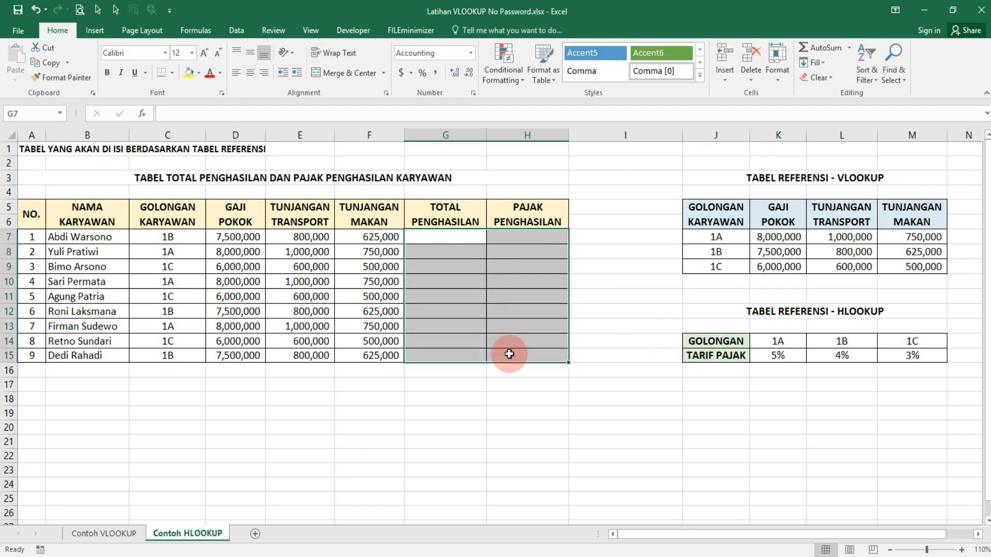
{"action": "left_click", "coordinate": [696, 313]}
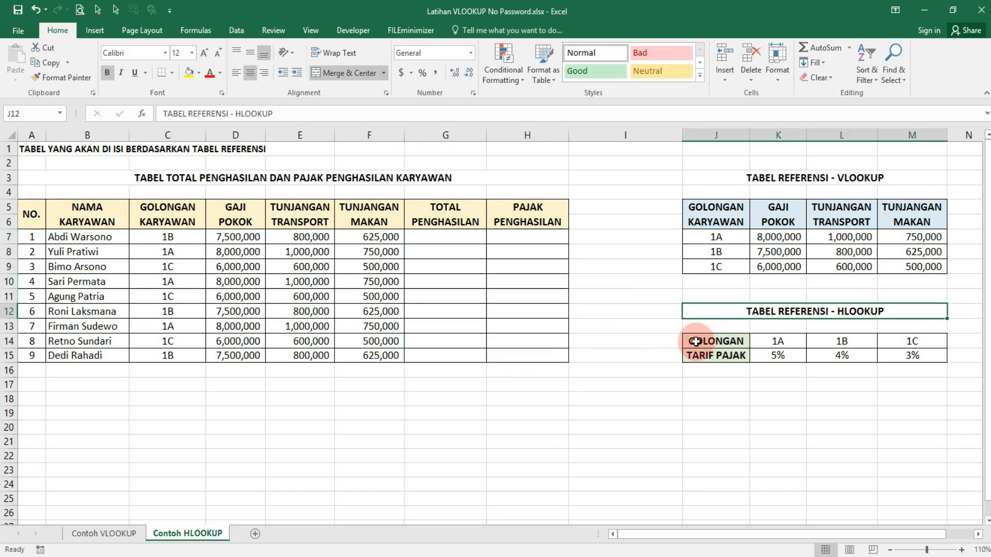
{"action": "left_click_drag", "start_coordinate": [717, 343], "coordinate": [880, 336]}
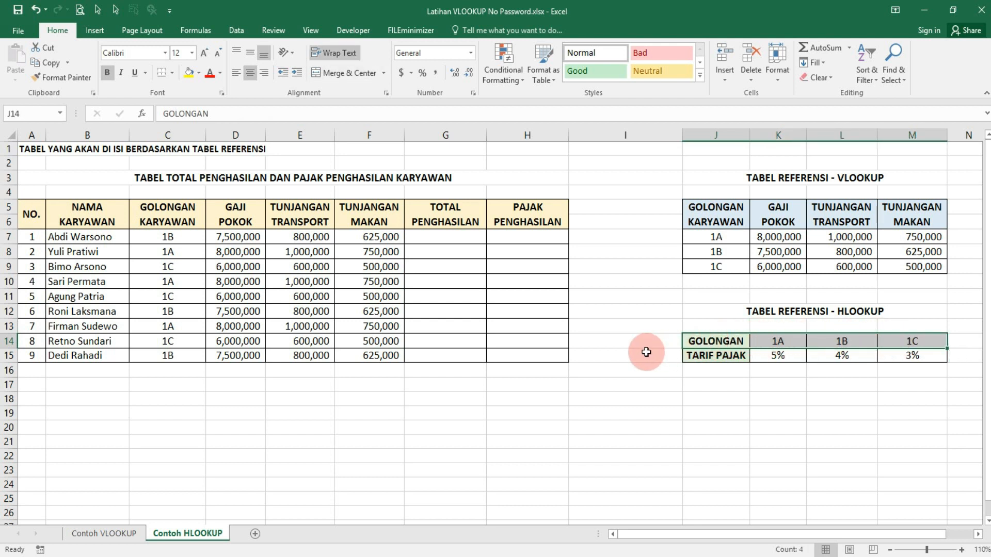
Total the base salary and both allowances for the first employee in G7 with =SUM(D7:F7)
{"action": "left_click", "coordinate": [605, 323]}
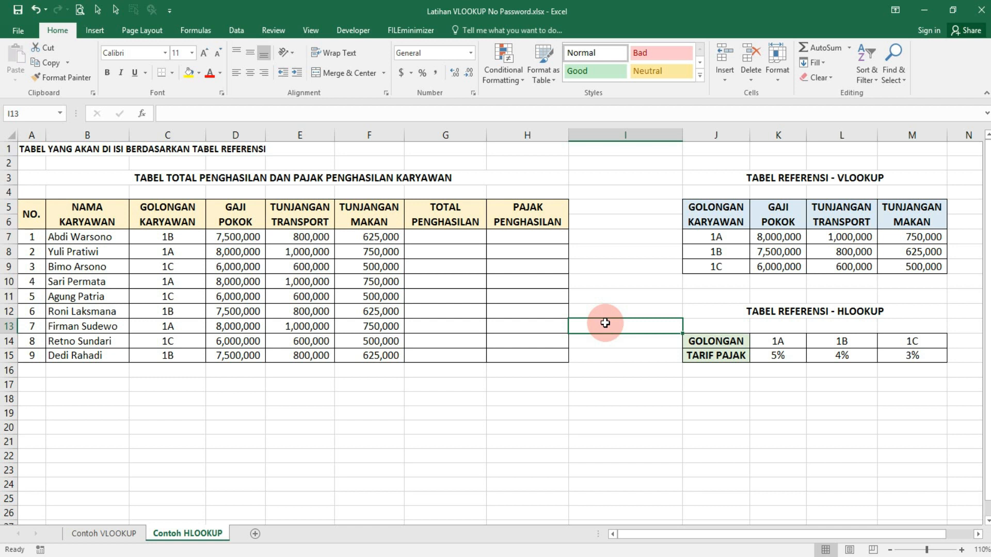
{"action": "left_click", "coordinate": [474, 215]}
{"action": "left_click", "coordinate": [468, 242]}
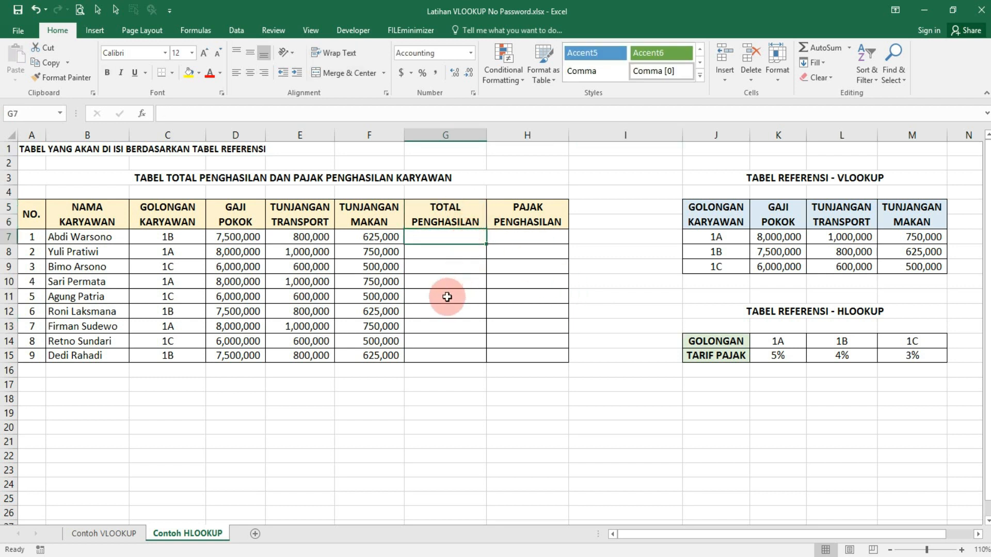
{"action": "type", "text": "=SUM("}
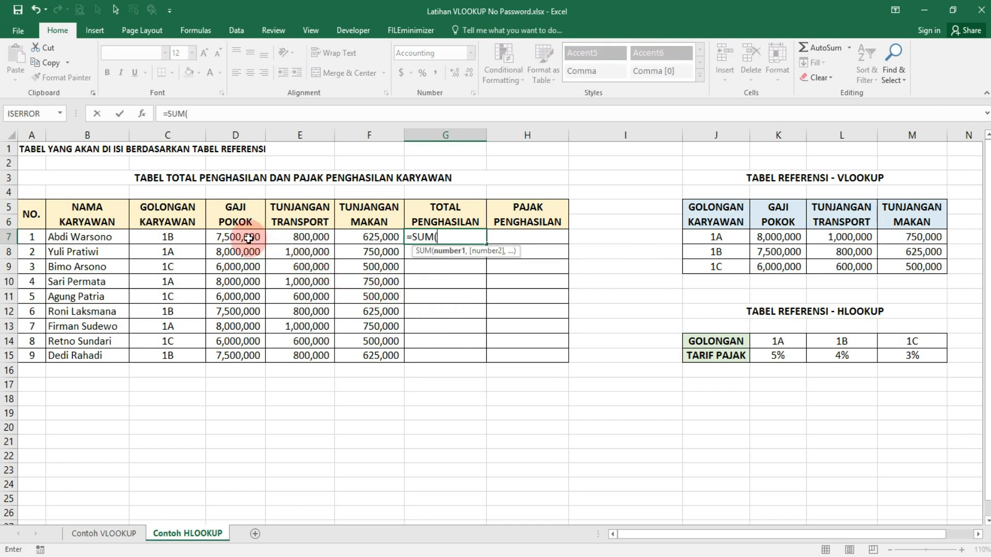
{"action": "left_click", "coordinate": [235, 237]}
{"action": "left_click_drag", "start_coordinate": [235, 237], "coordinate": [368, 238]}
{"action": "type", "text": ")"}
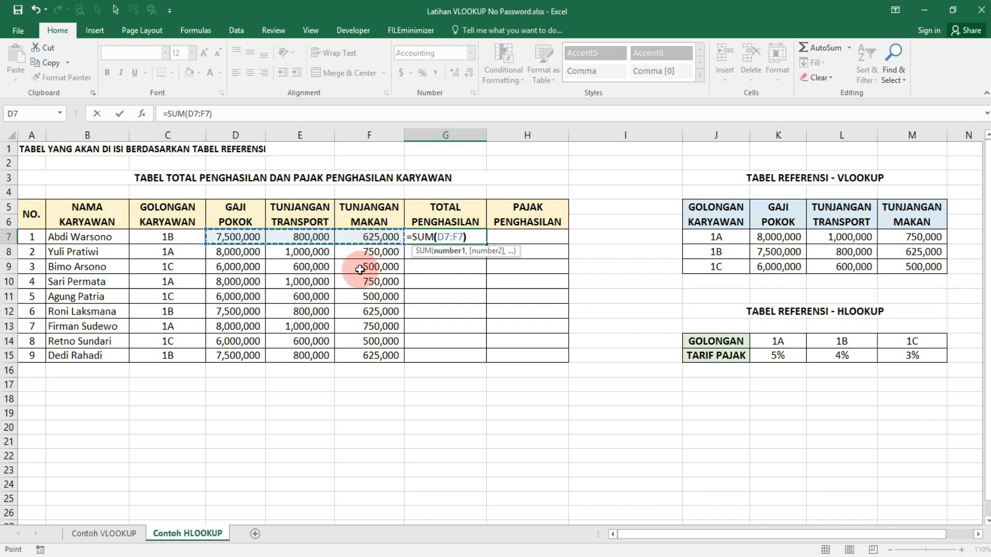
{"action": "key", "text": "Return"}
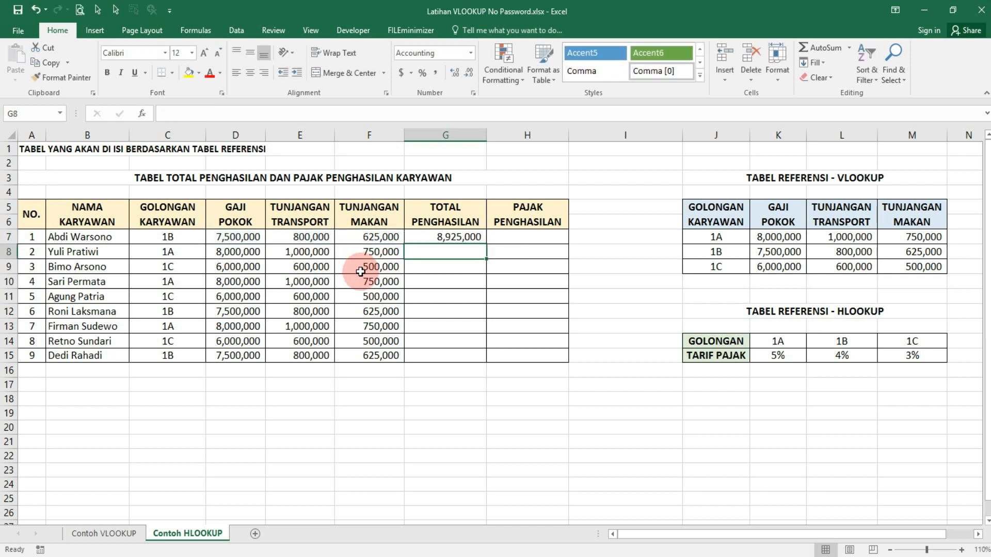
Begin an HLOOKUP formula in income tax cell H7 with the employee's grade in C7 as the lookup value
{"action": "left_click", "coordinate": [518, 238]}
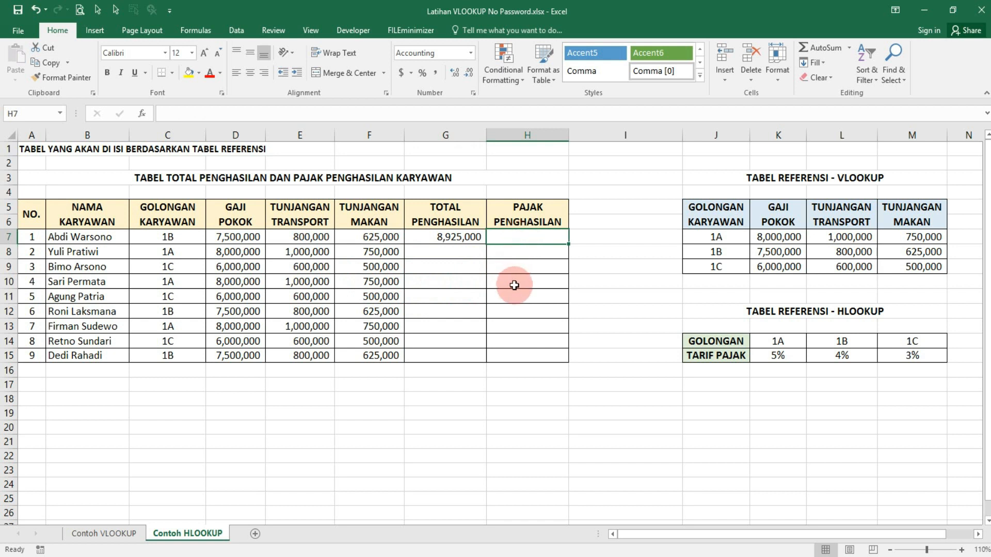
{"action": "type", "text": "=HLOO"}
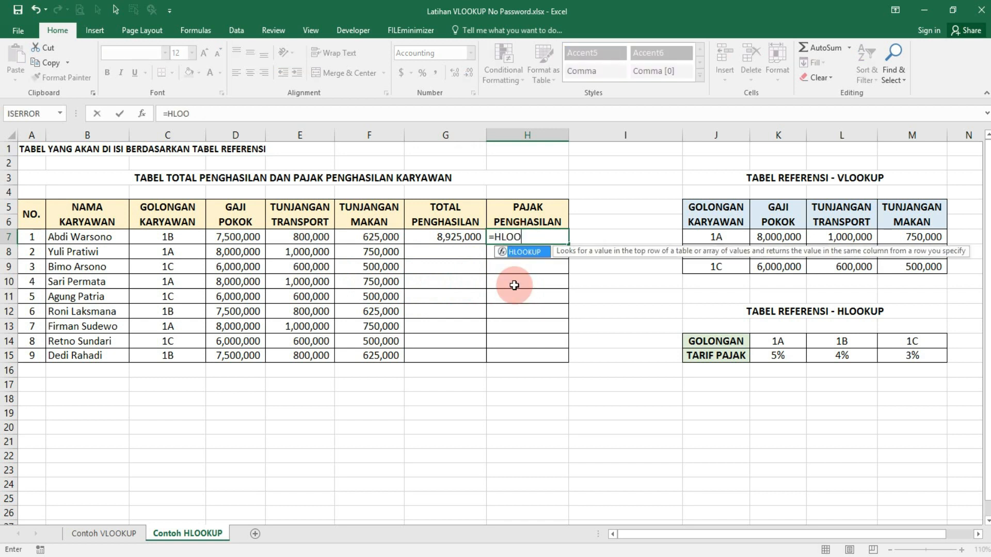
{"action": "type", "text": "KUP("}
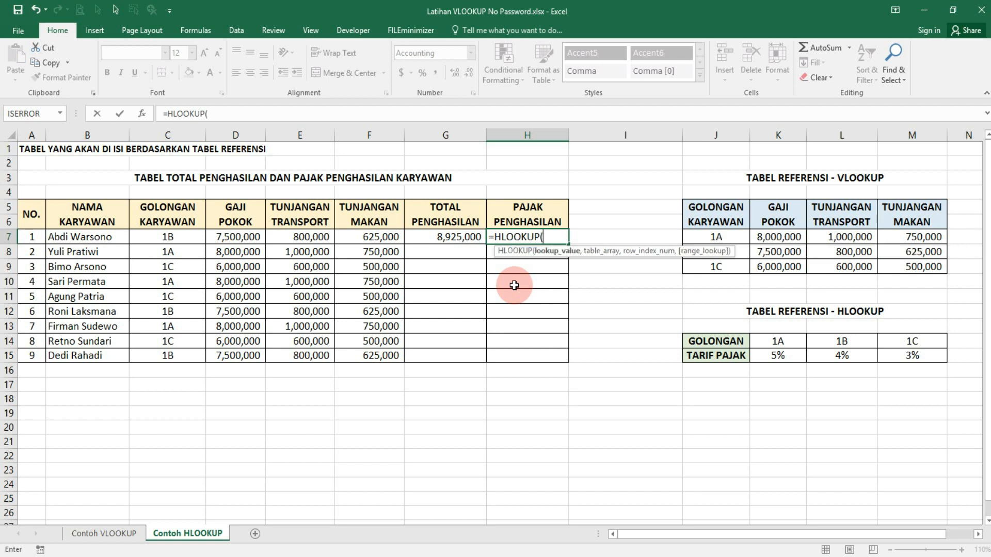
{"action": "type", "text": "C7"}
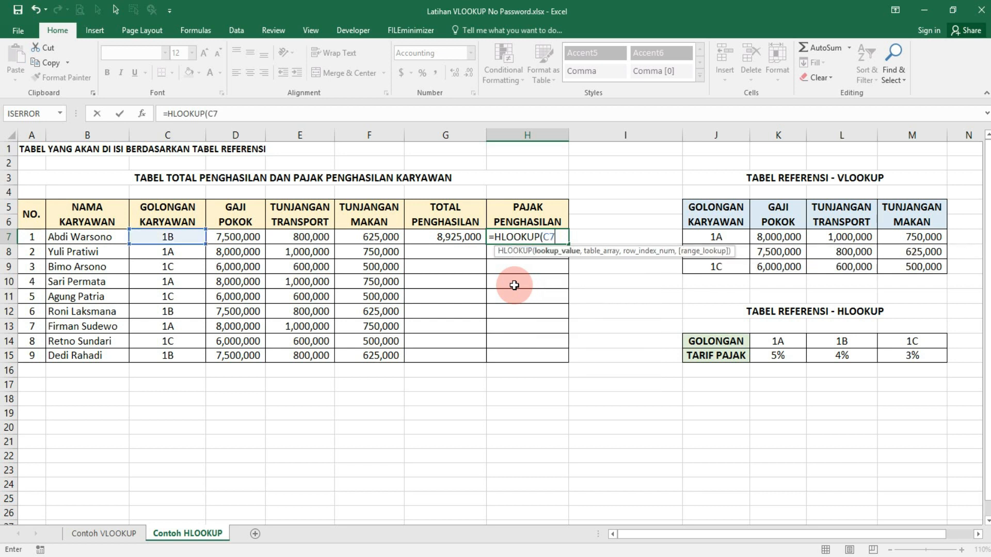
{"action": "key", "text": "BackSpace"}
{"action": "key", "text": "BackSpace"}
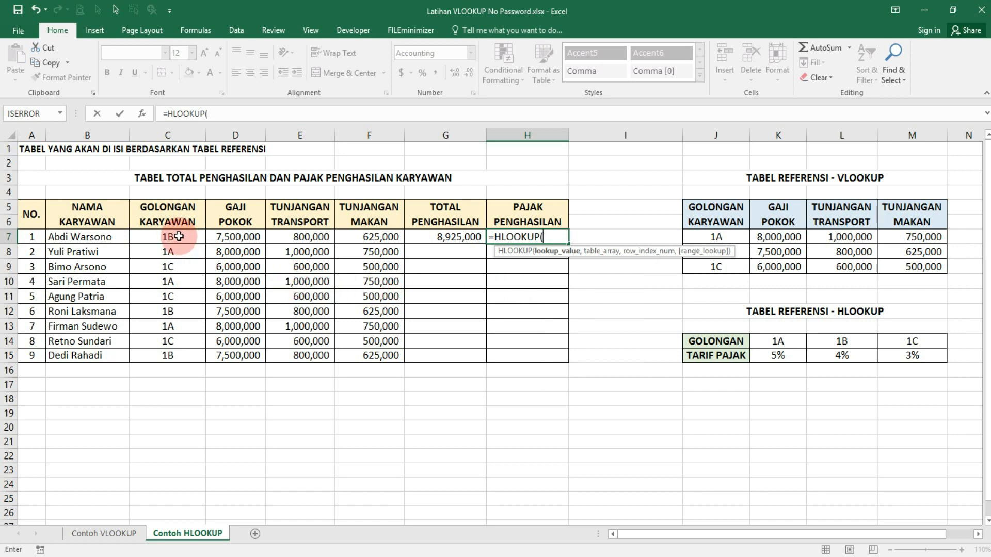
{"action": "left_click", "coordinate": [179, 237]}
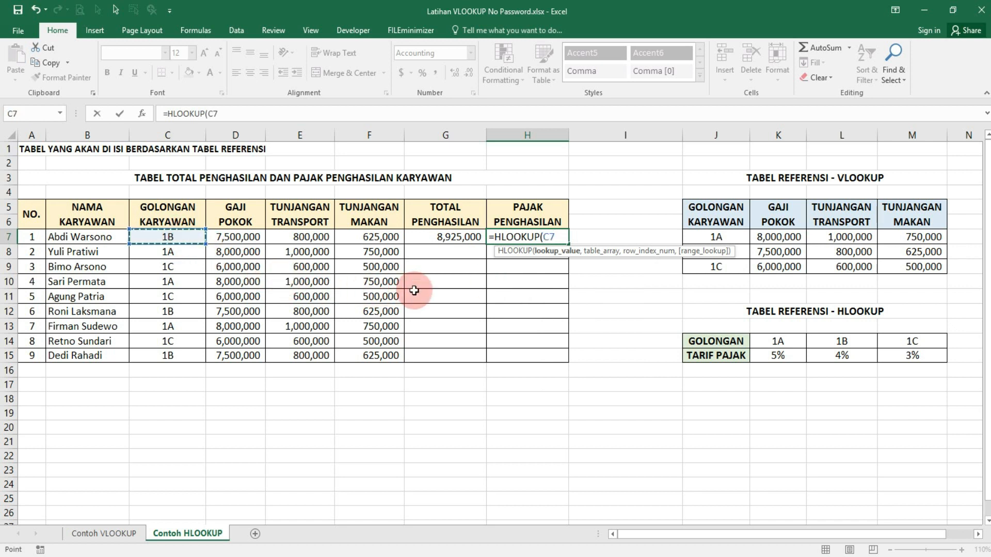
{"action": "type", "text": ";"}
{"action": "type", "text": ","}
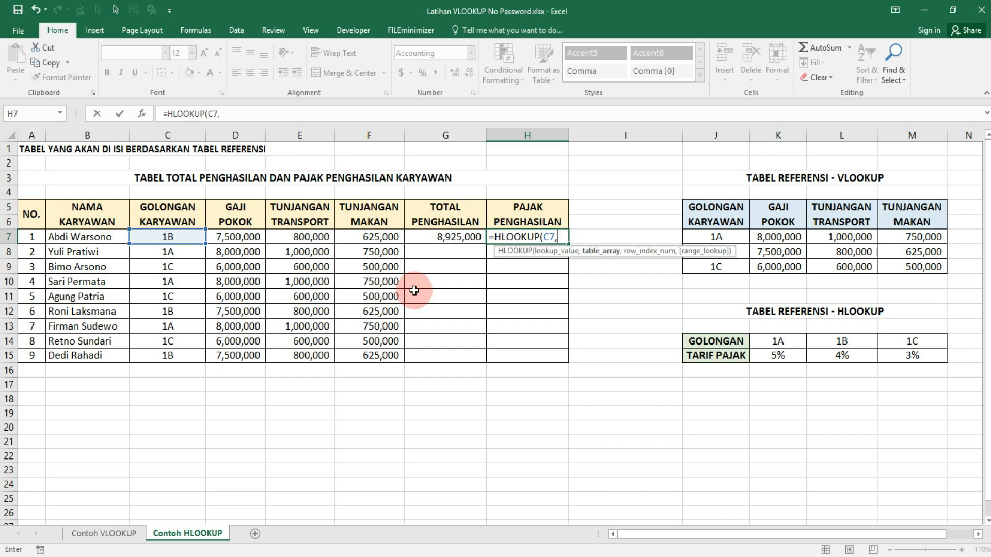
Give the HLOOKUP in H7 the absolute table range $K$14:$M$15 and row index 2
{"action": "left_click", "coordinate": [762, 340]}
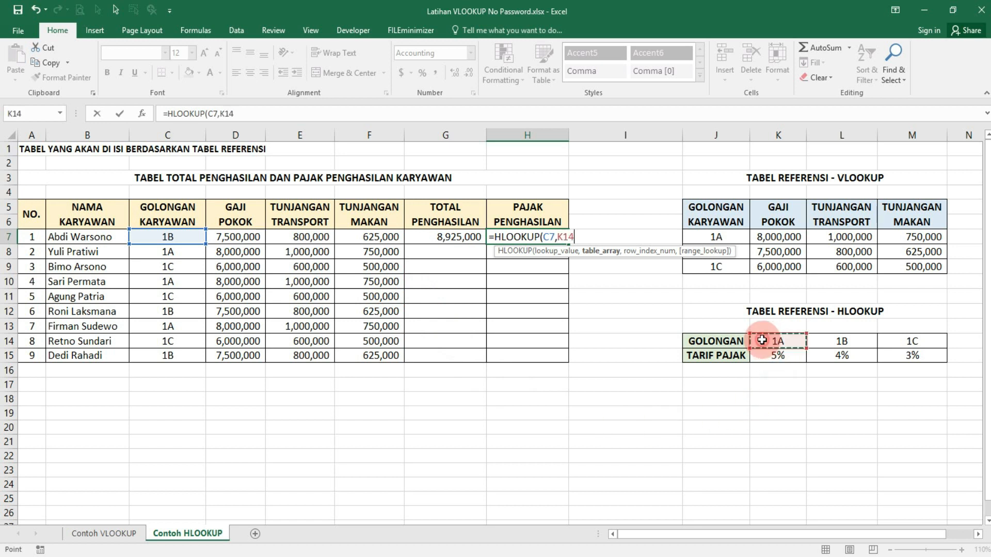
{"action": "left_click_drag", "start_coordinate": [763, 340], "coordinate": [903, 360]}
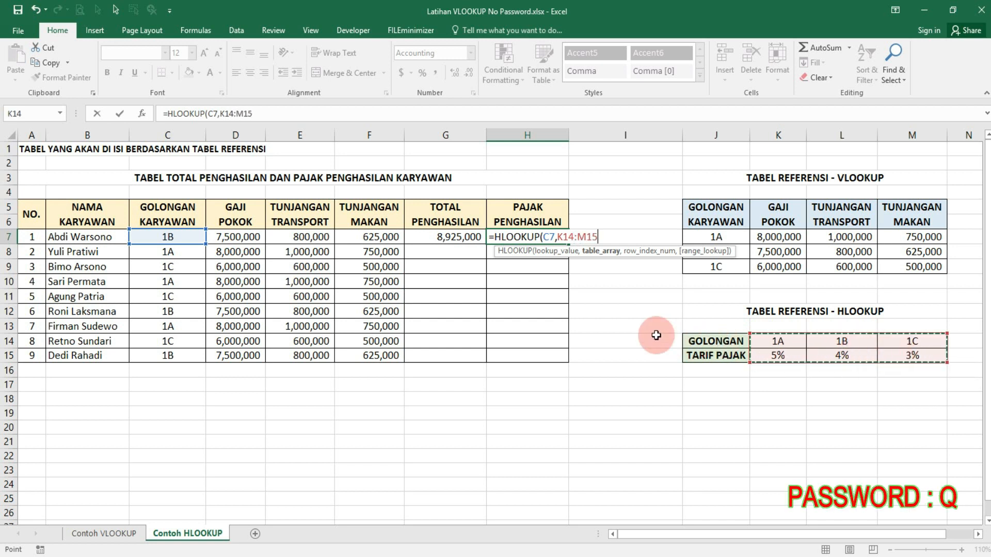
{"action": "key", "text": "F4"}
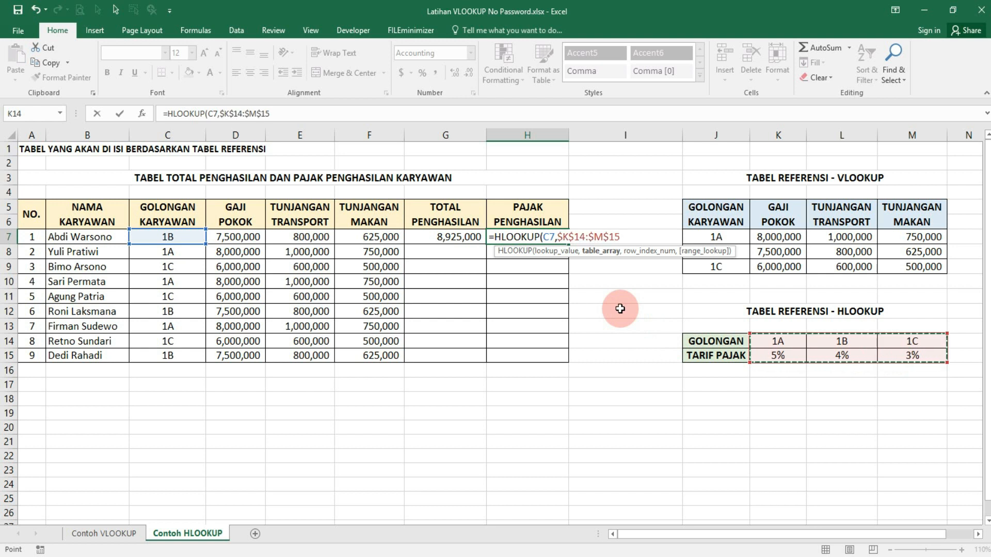
{"action": "type", "text": ",2"}
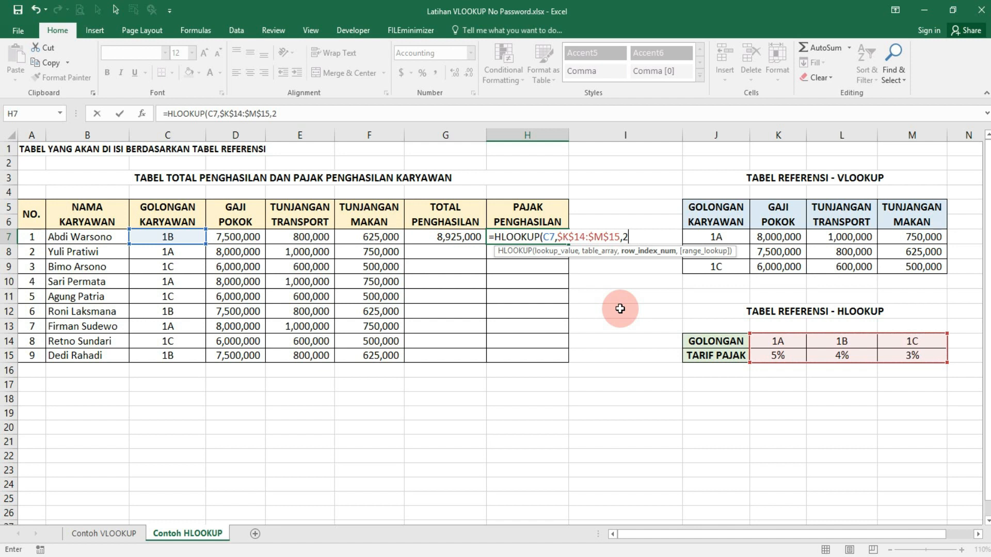
{"action": "left_click", "coordinate": [631, 234]}
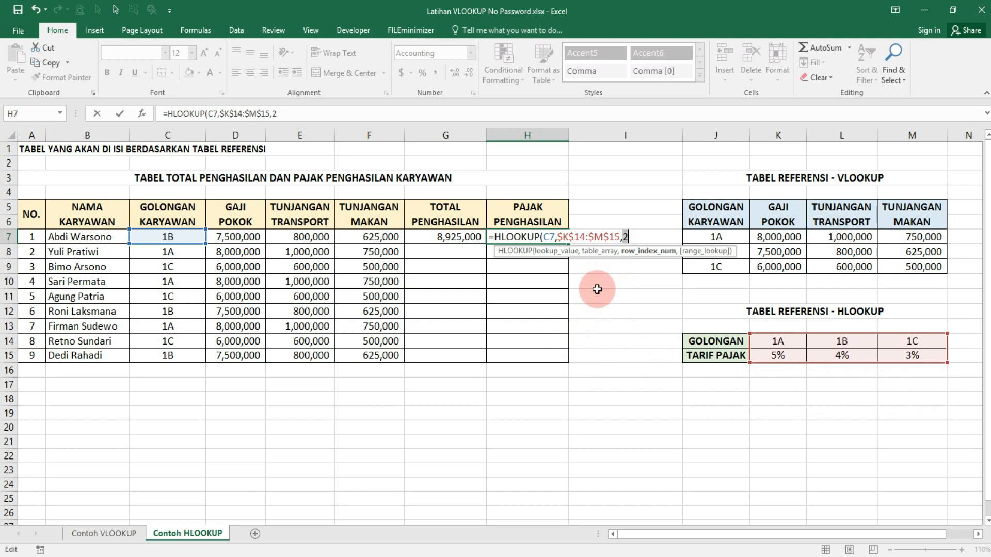
{"action": "left_click", "coordinate": [633, 232]}
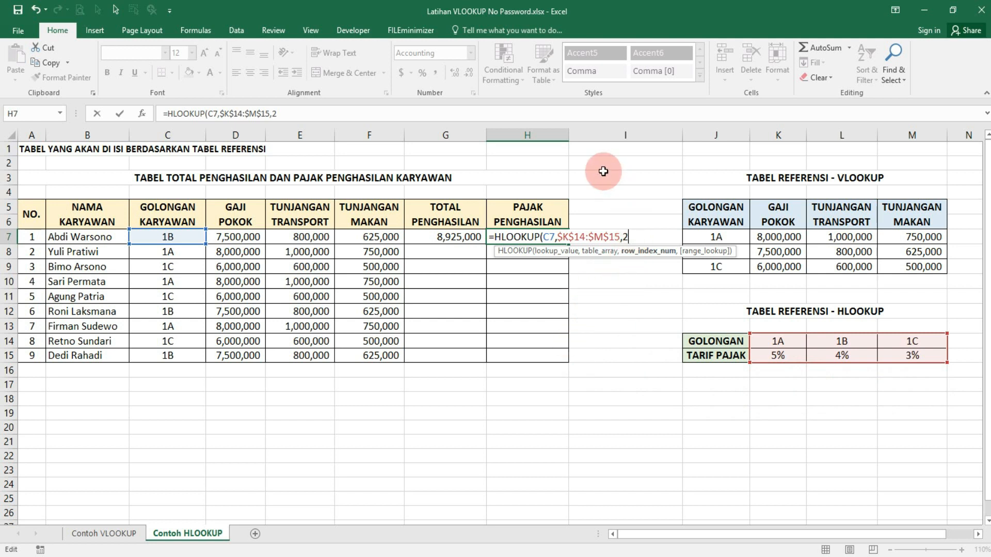
Complete the H7 formula with an exact match (FALSE) and multiply the tax rate by total income in G7
{"action": "type", "text": ","}
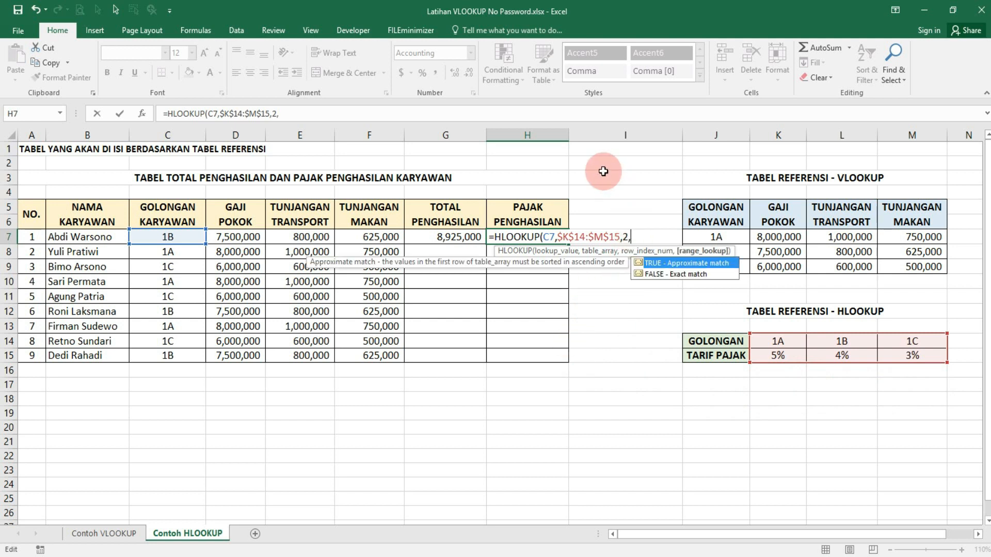
{"action": "type", "text": "FALSE)*"}
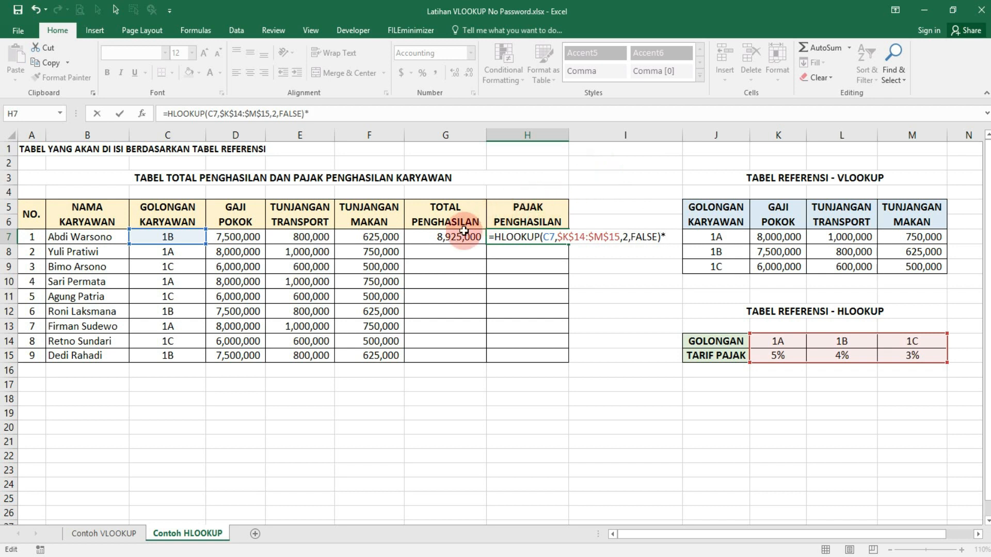
{"action": "left_click", "coordinate": [423, 239]}
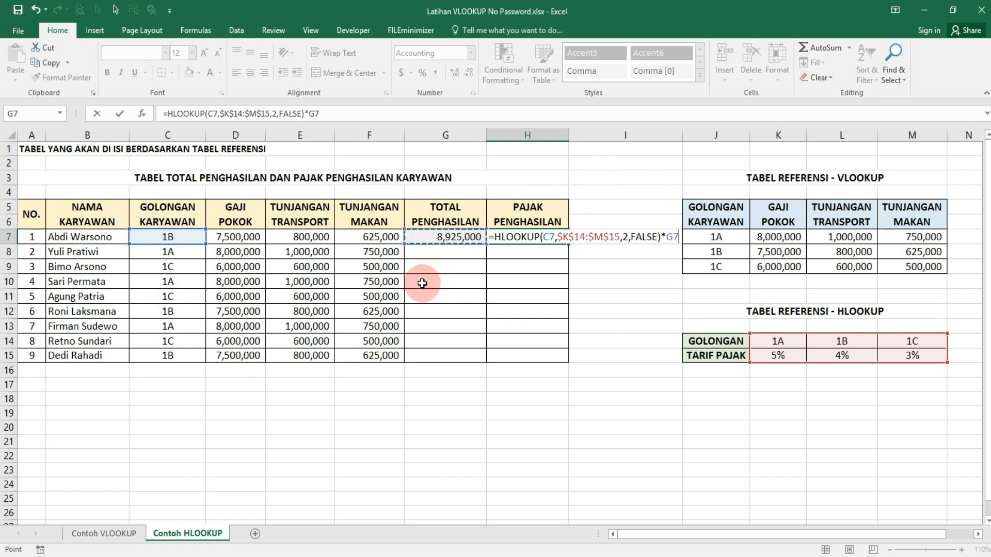
{"action": "key", "text": "Return"}
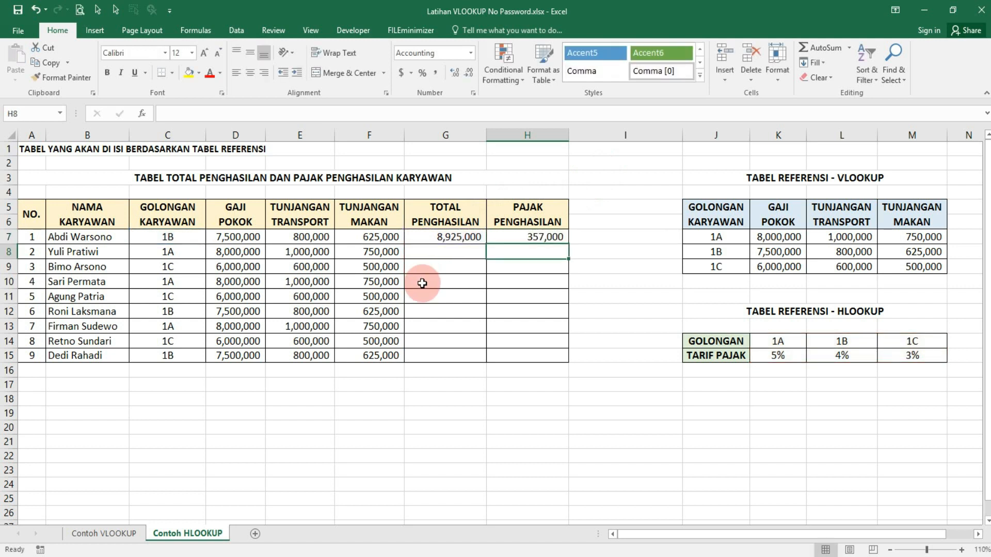
Copy the total income and income tax formulas in G7:H7 down to the remaining employees' cells G8:H15
{"action": "left_click", "coordinate": [443, 239]}
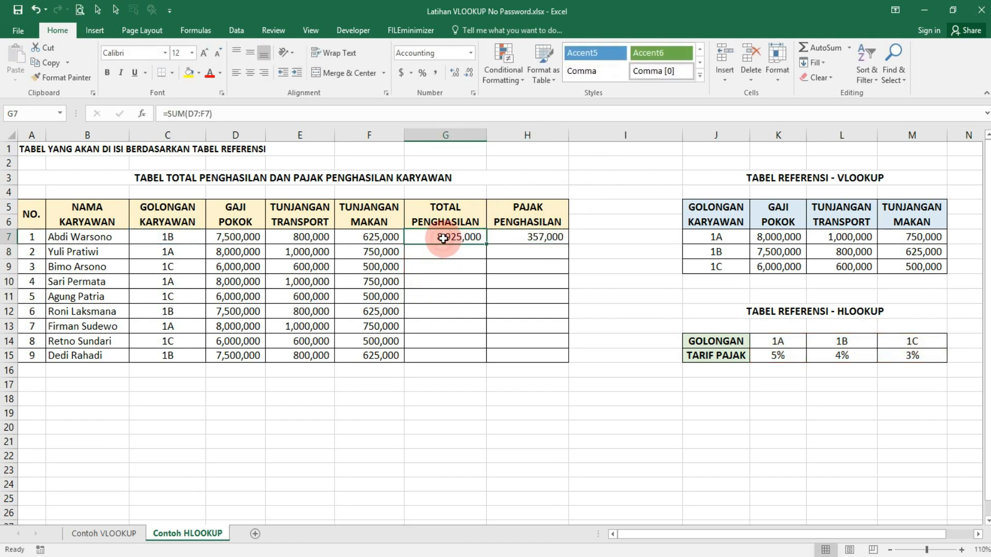
{"action": "left_click_drag", "start_coordinate": [443, 239], "coordinate": [494, 238]}
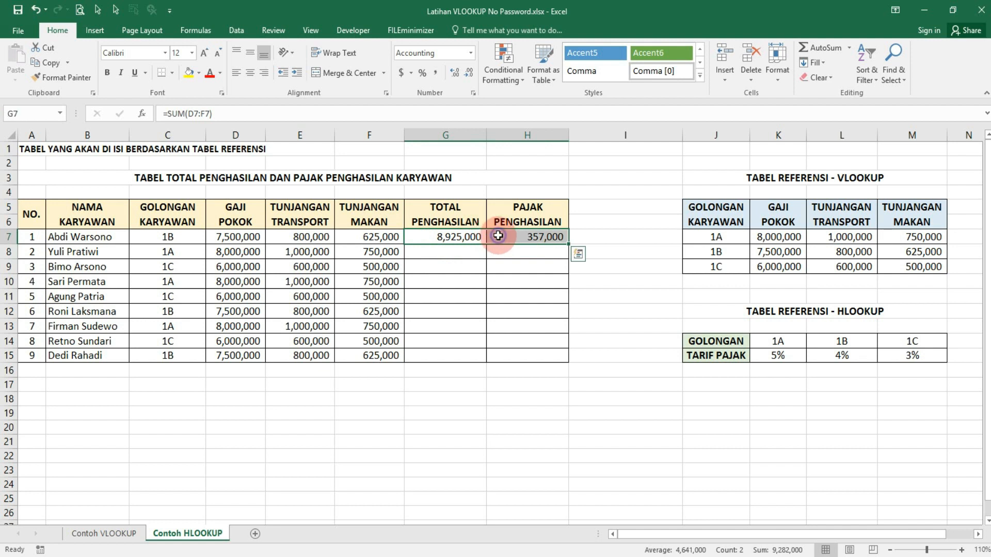
{"action": "right_click", "coordinate": [498, 237]}
{"action": "left_click", "coordinate": [522, 260]}
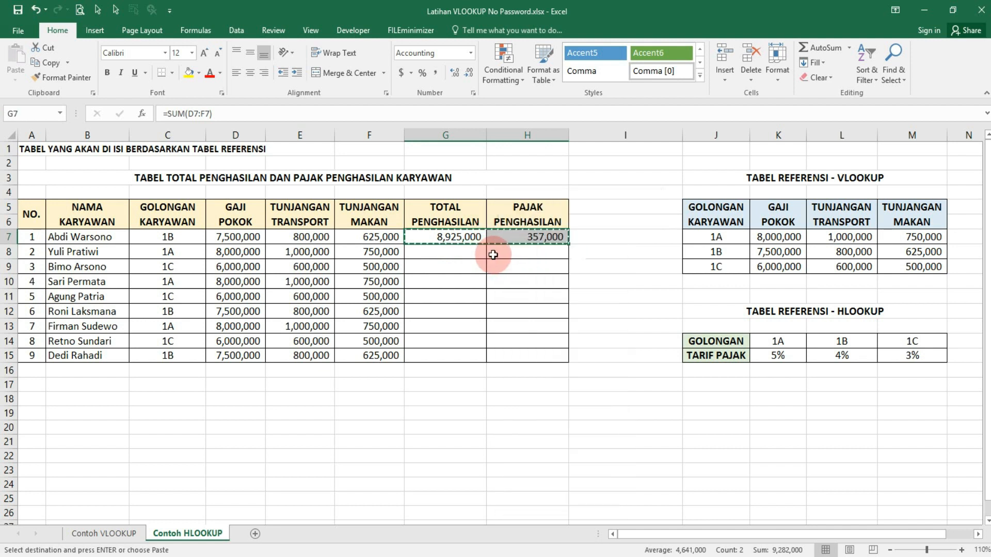
{"action": "left_click_drag", "start_coordinate": [469, 251], "coordinate": [520, 356]}
{"action": "right_click", "coordinate": [521, 357]}
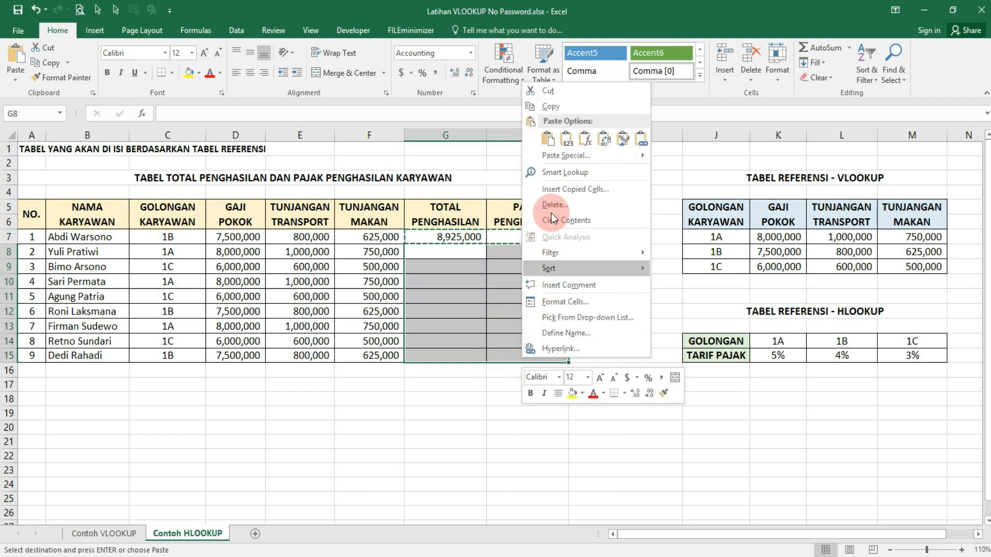
{"action": "left_click", "coordinate": [547, 138]}
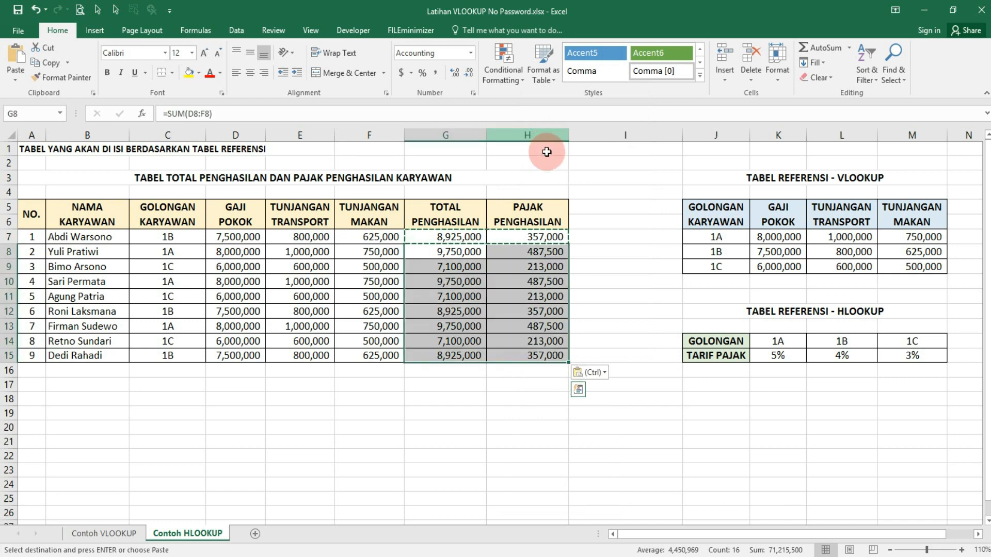
{"action": "left_click", "coordinate": [489, 181]}
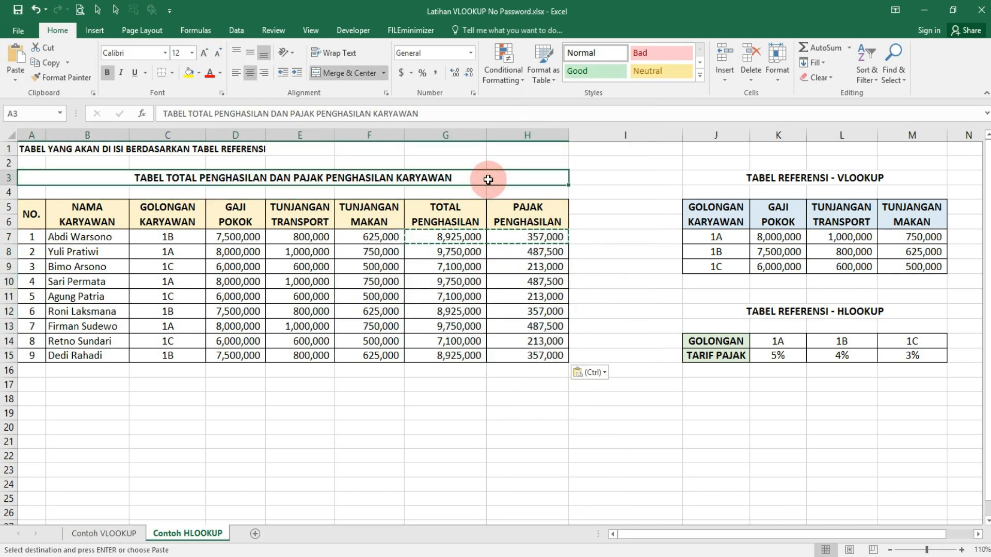
{"action": "key", "text": "Escape"}
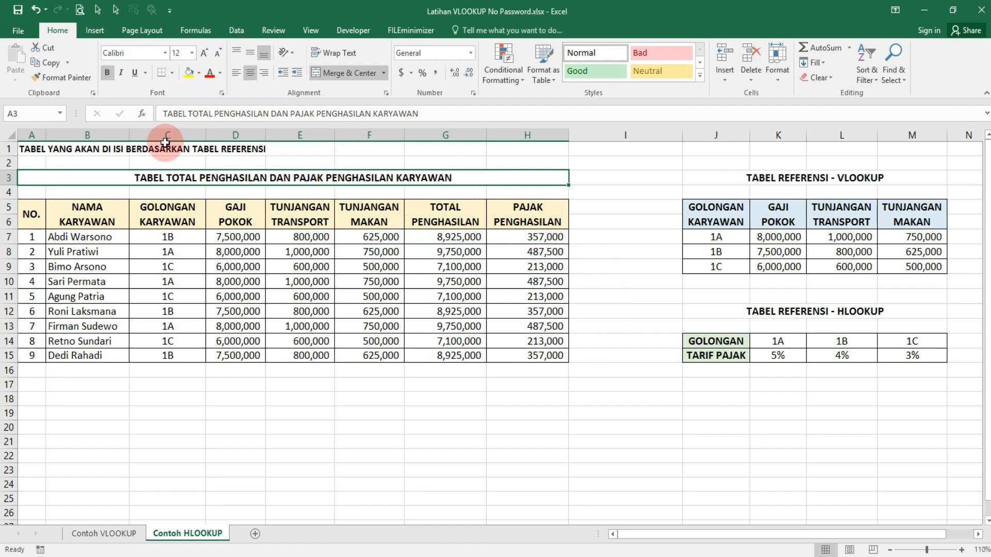